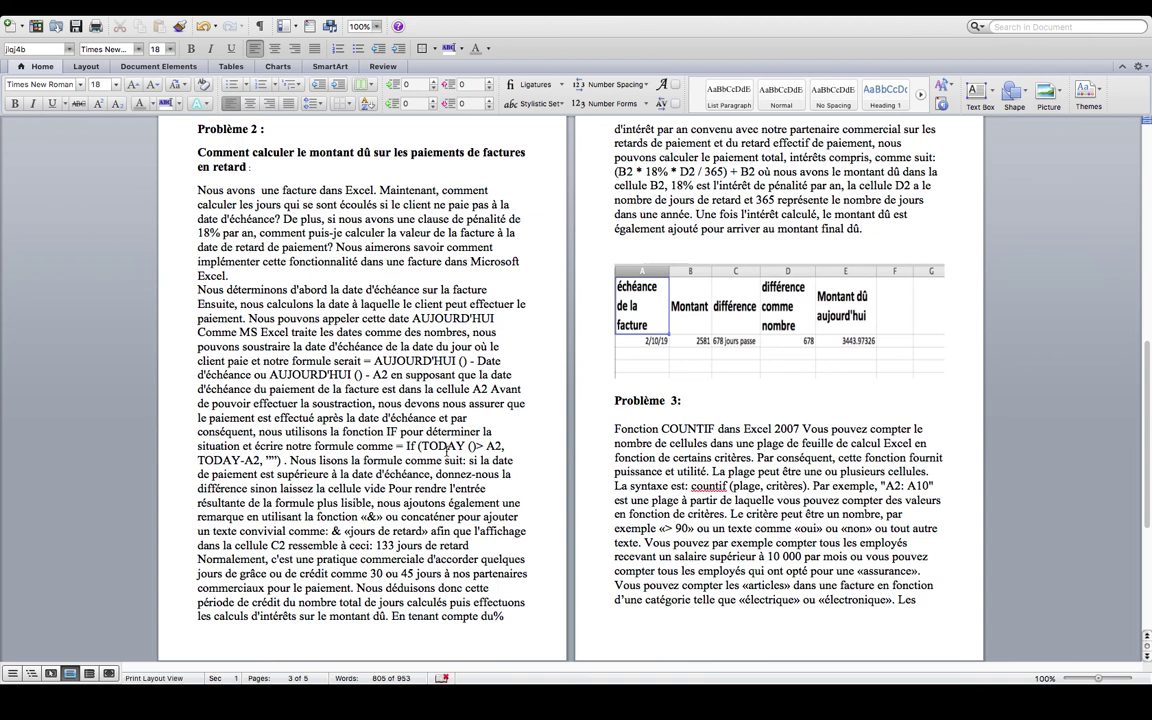
- Read the COUNTIF explanation under Problème 3 in the document, and switch to Firefox to check the French translations of the COUNT functions
scroll(446, 452, down, 10)
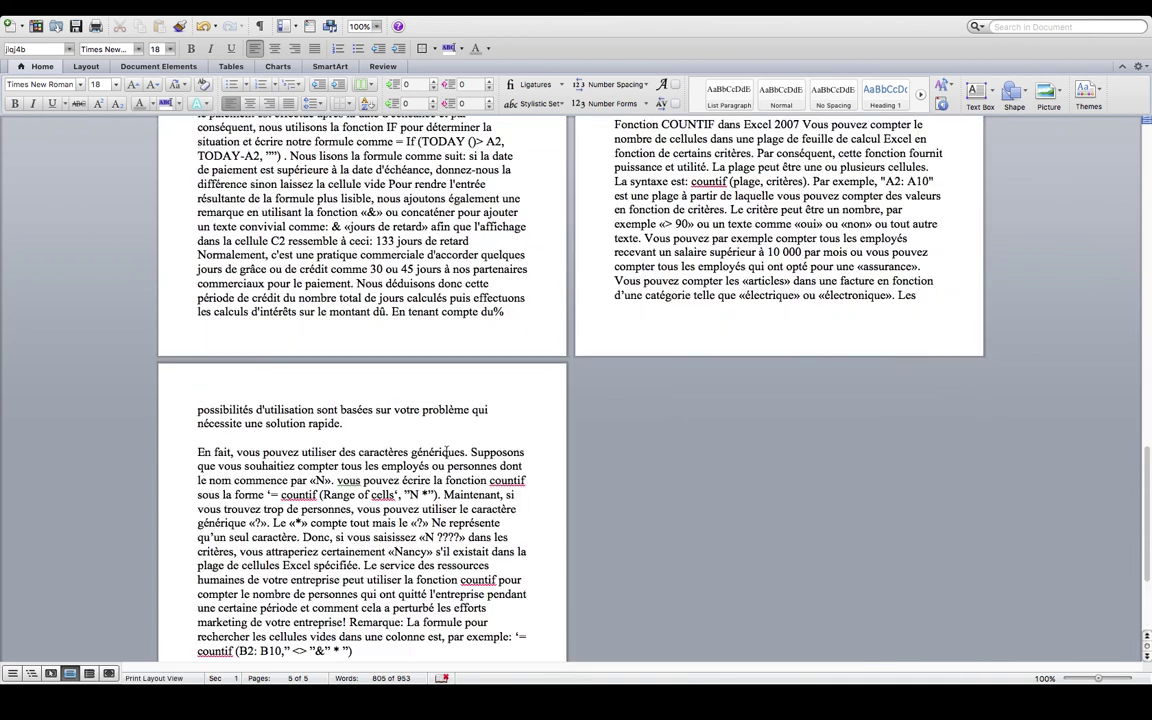
scroll(446, 452, up, 4)
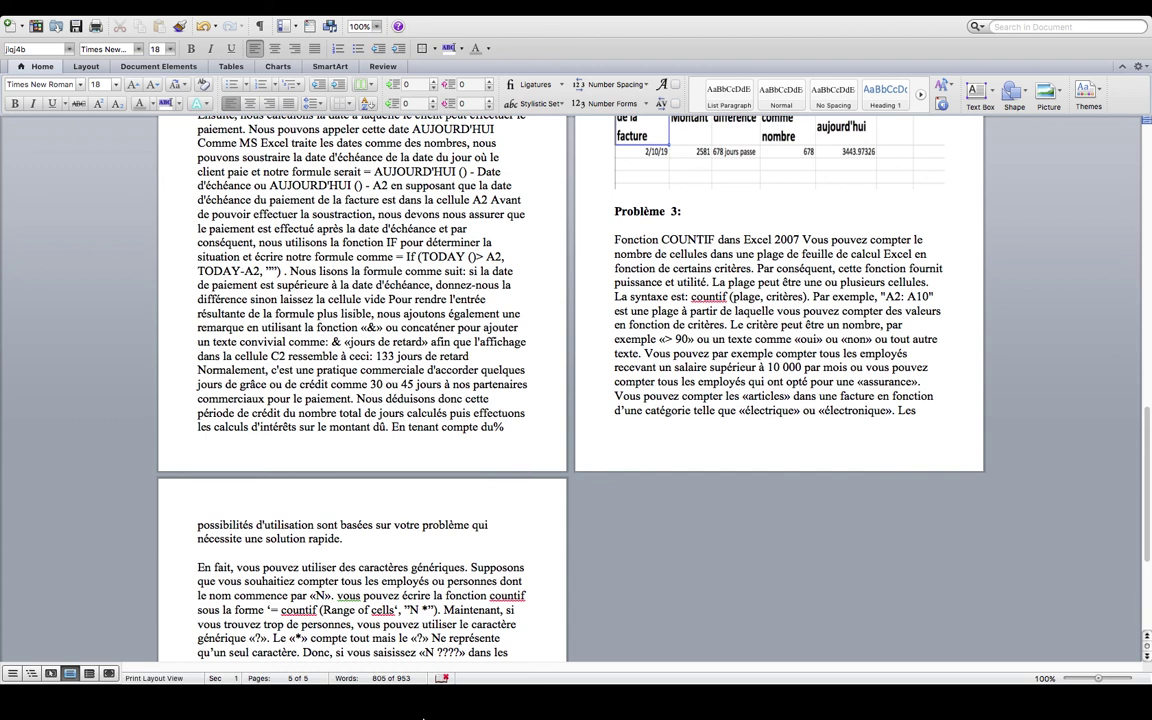
mouse_move(473, 717)
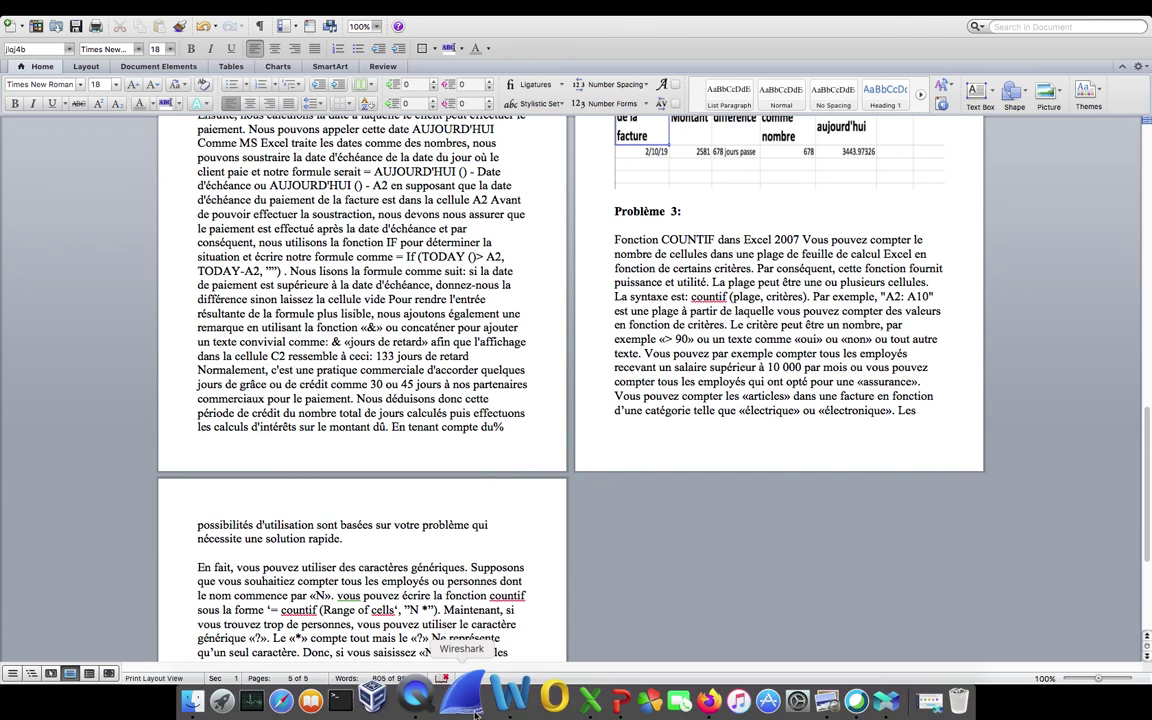
click(672, 708)
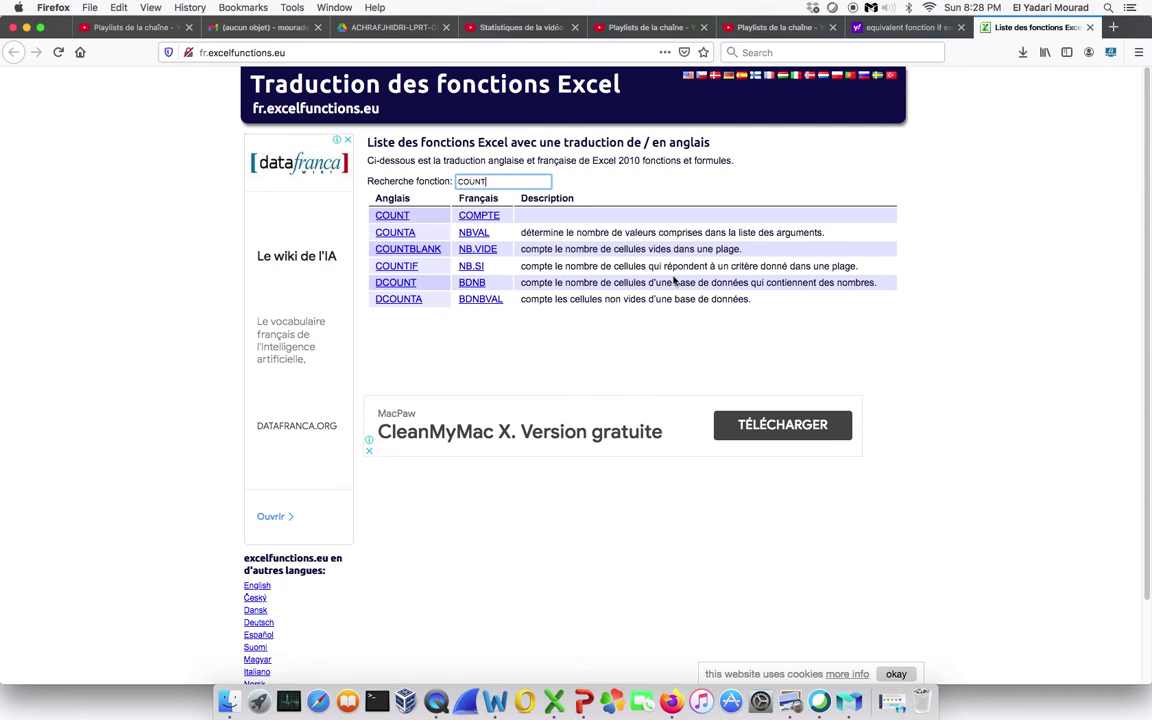
- Switch to Excel to examine the votes worksheet, consulting the COUNTIF explanation in Word once more before returning to the worksheet
click(556, 703)
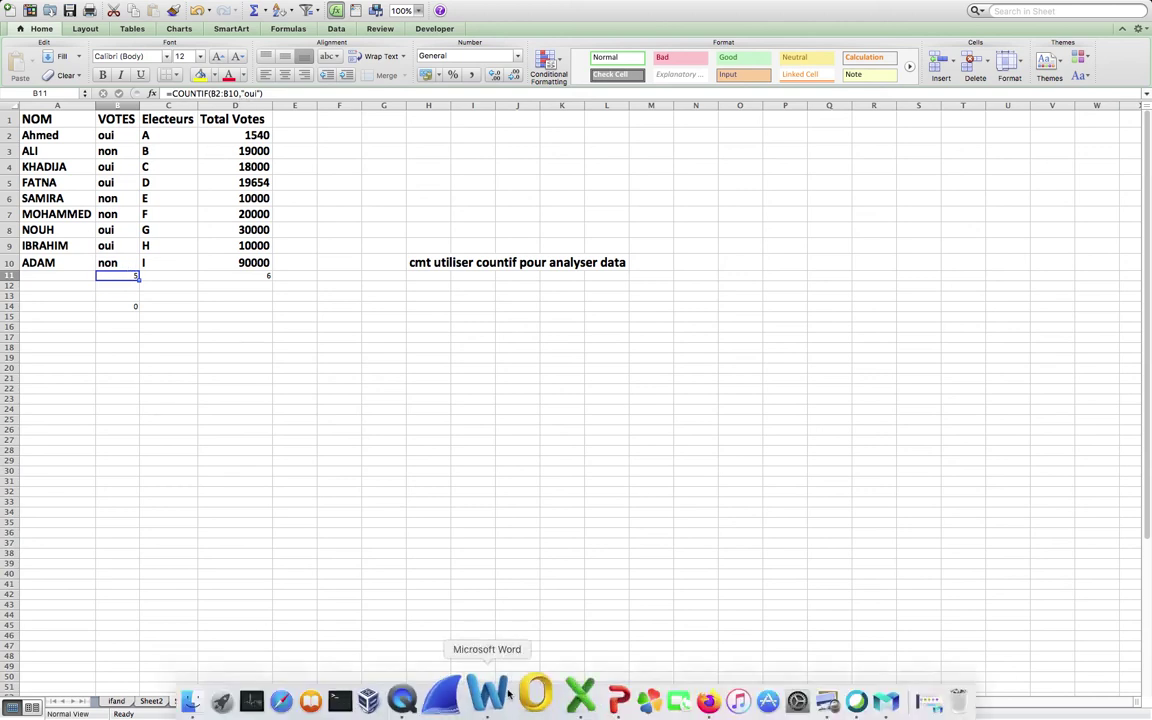
click(498, 694)
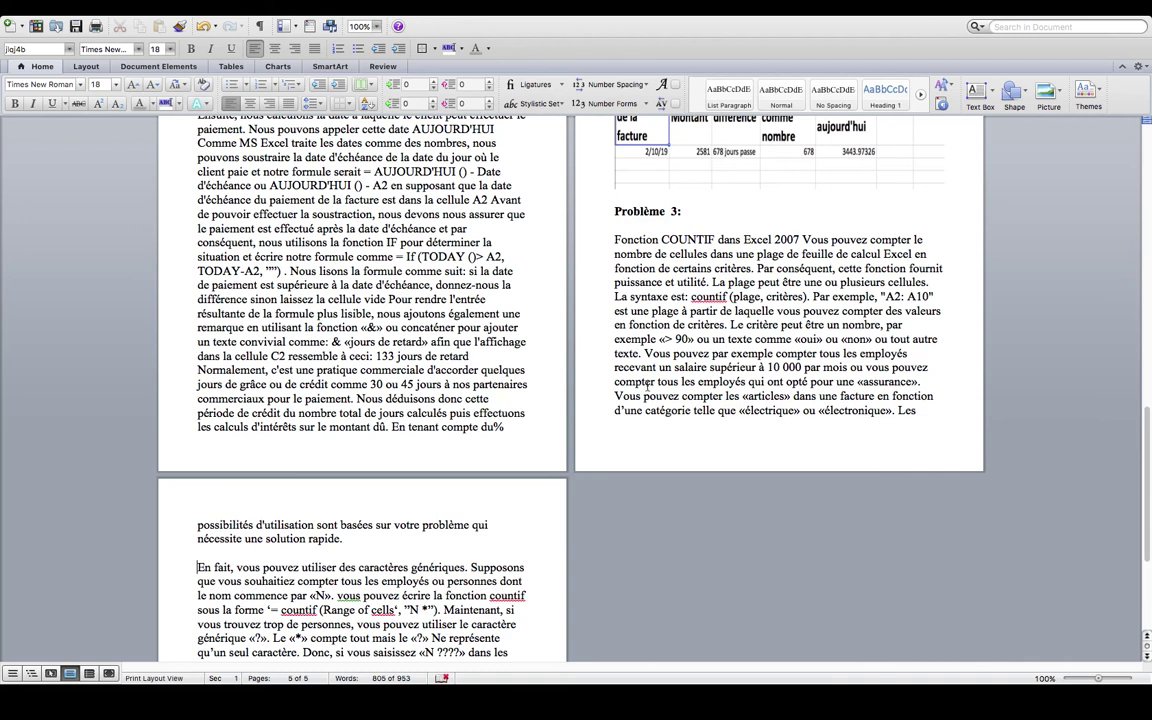
mouse_move(402, 700)
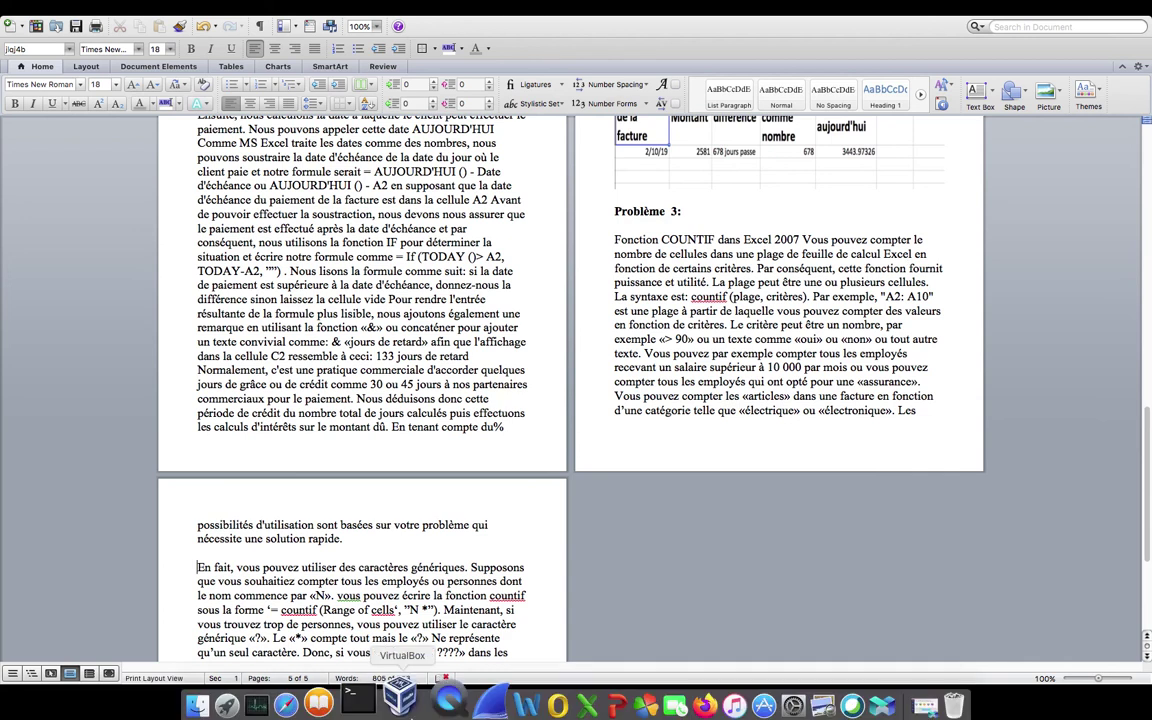
click(587, 706)
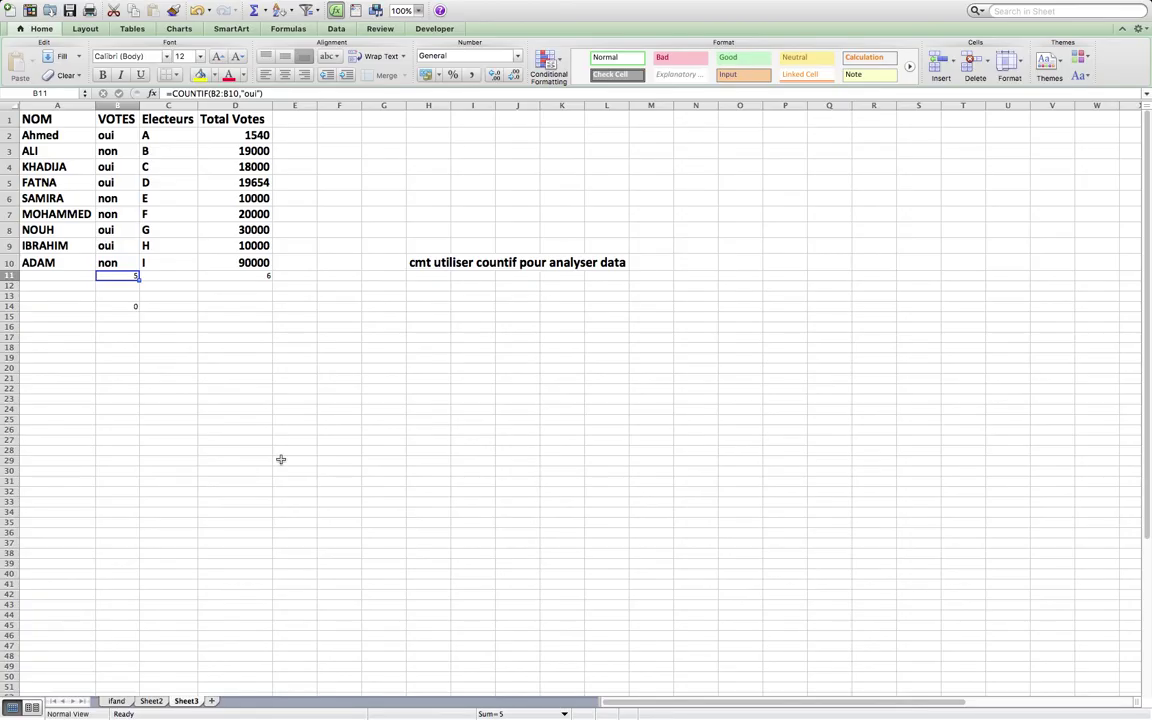
- Enter a COUNTIF formula in cell B12 that counts the "oui" votes in the range B2:B10
click(134, 288)
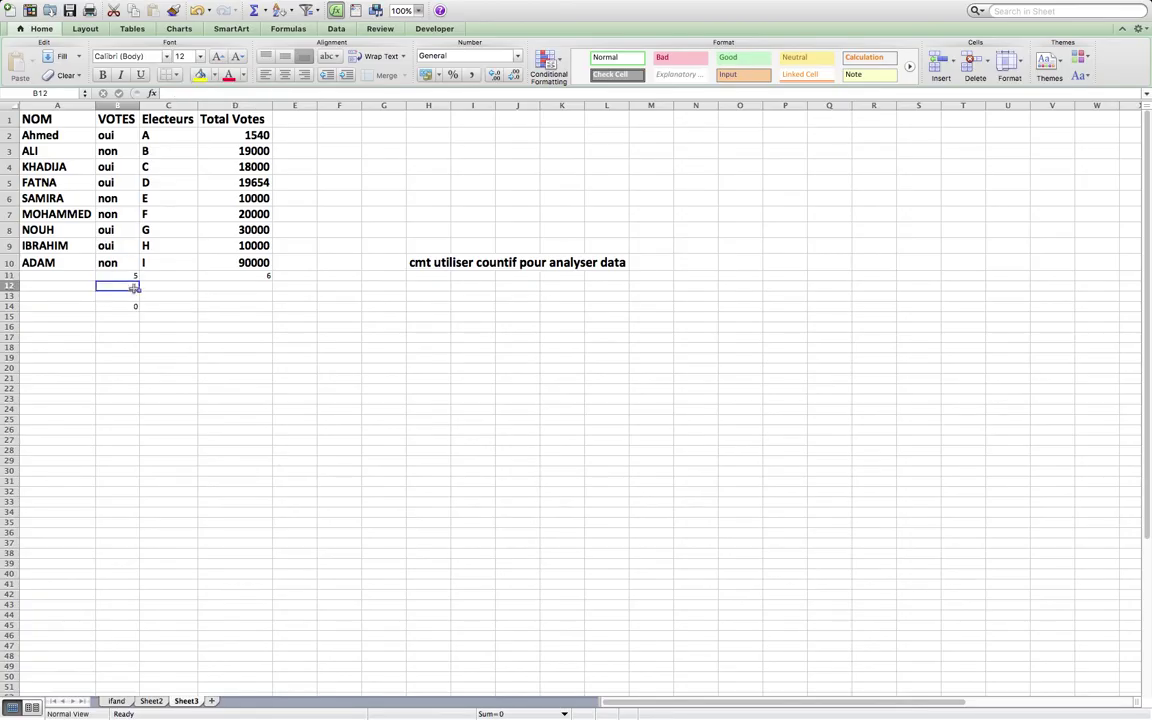
text(=)
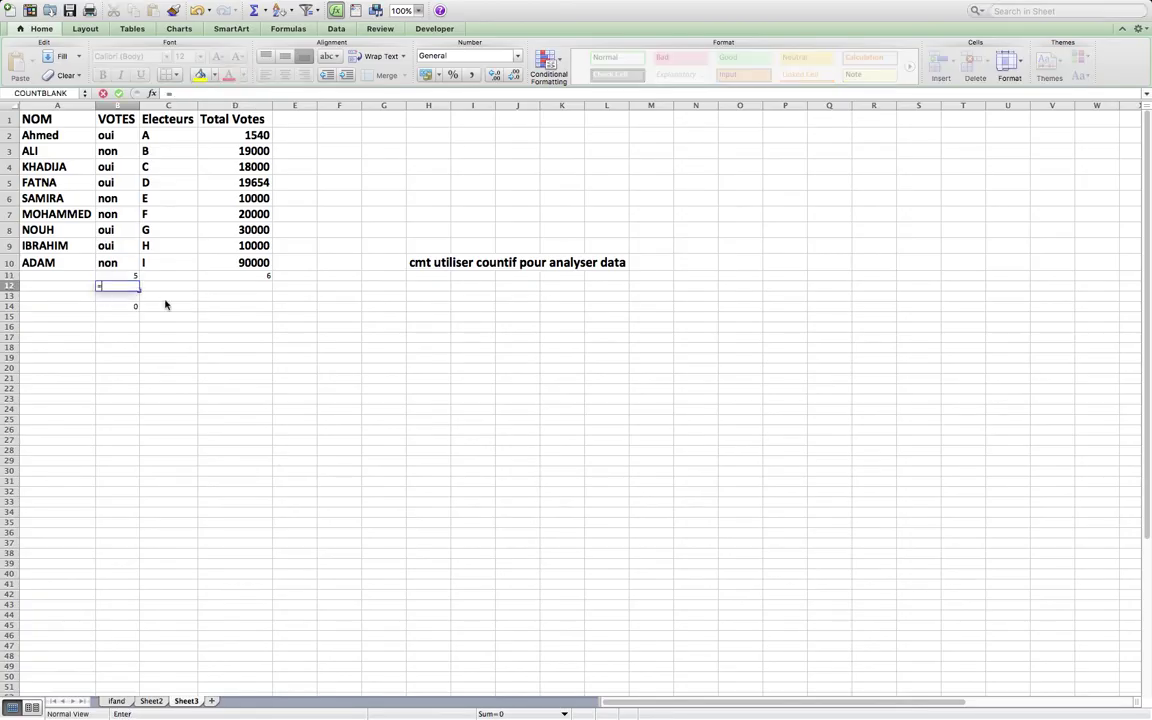
text(couNTBLANK)
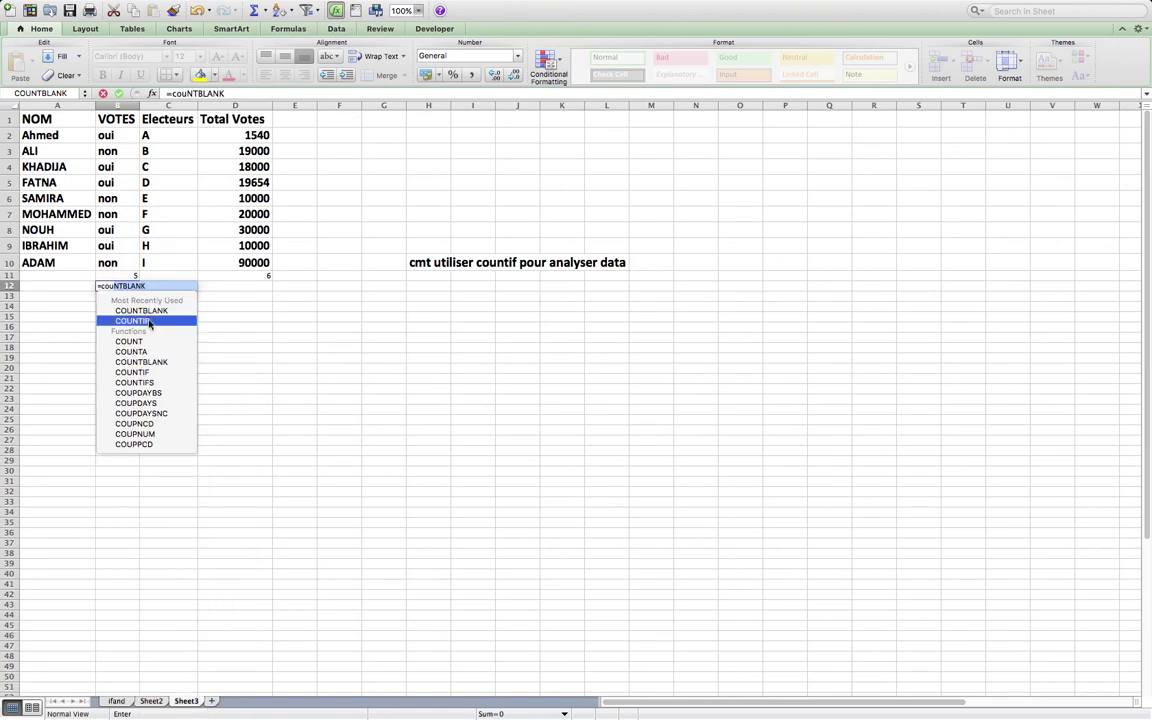
double_click(147, 321)
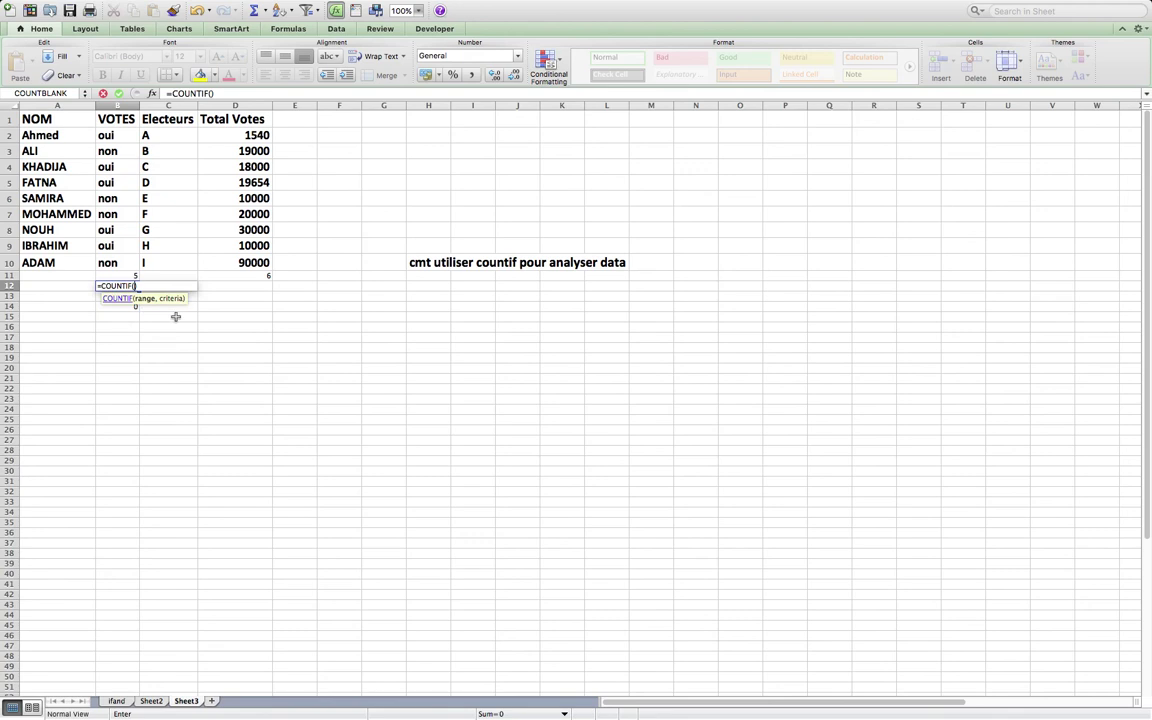
click(118, 135)
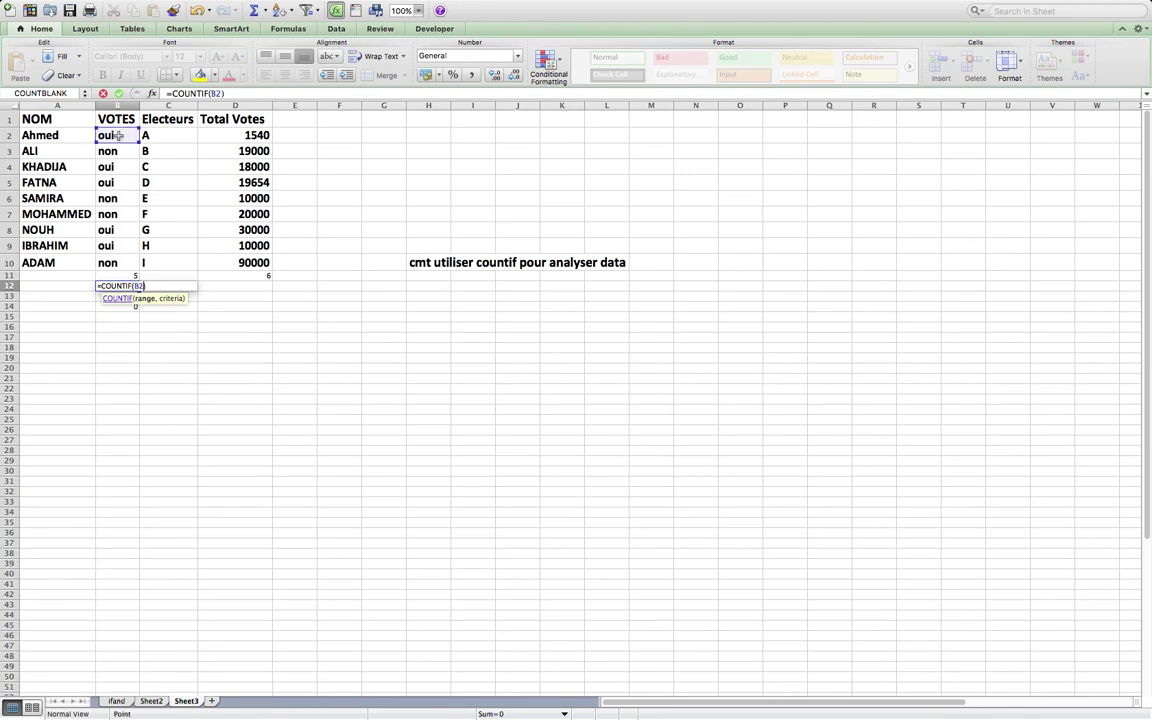
drag(118, 135, 118, 262)
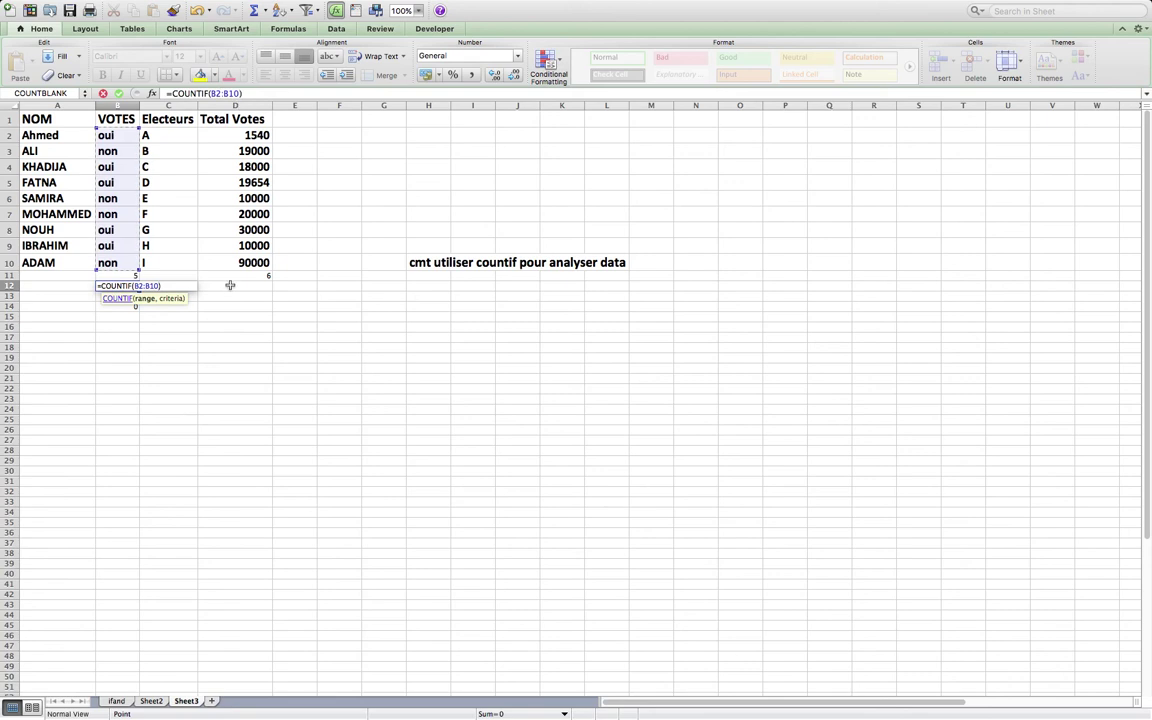
text(,)
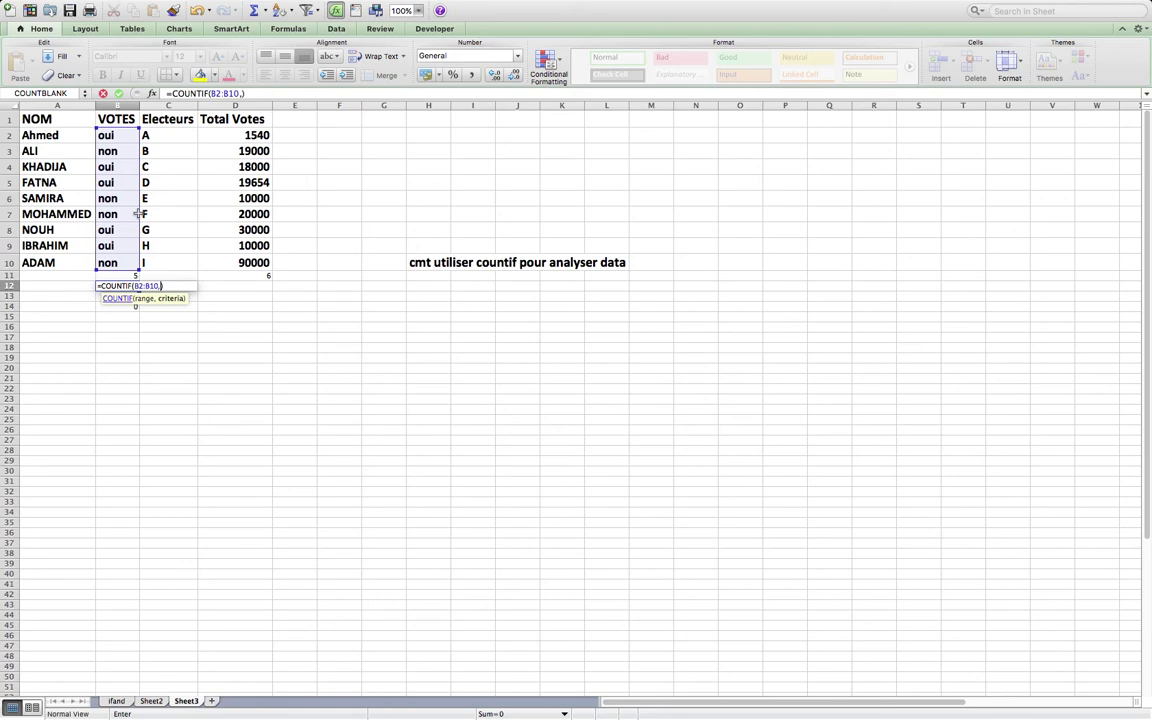
text("")
click(245, 93)
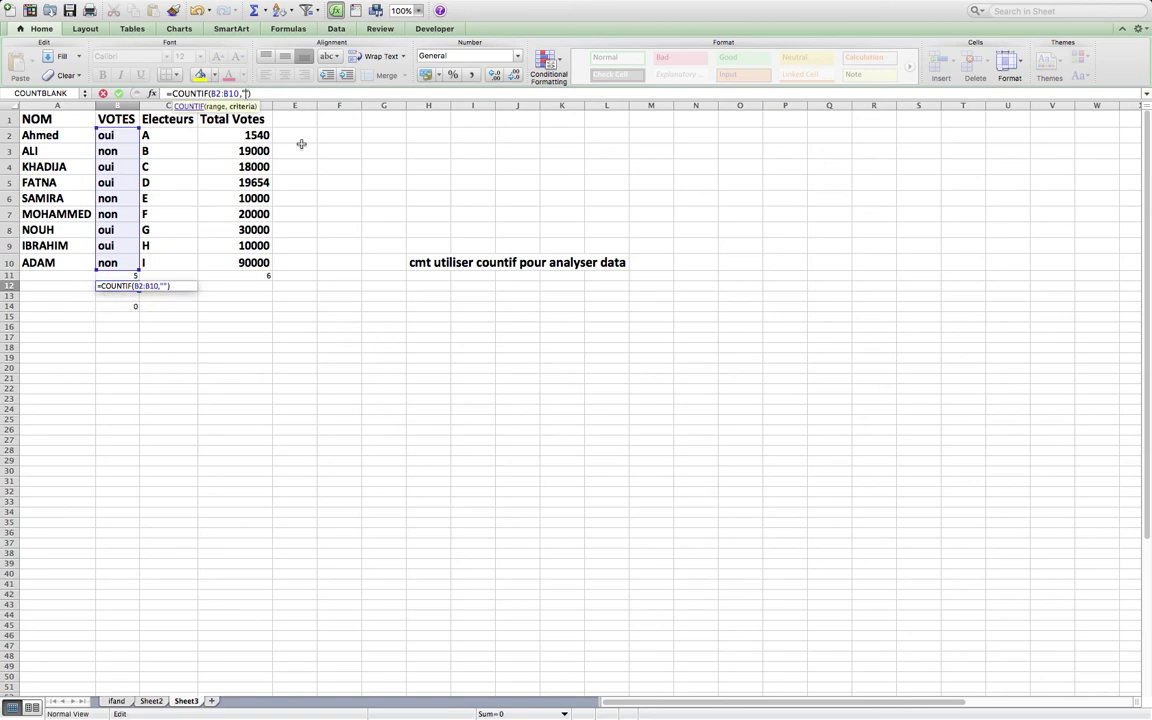
text(oui)
key(Return)
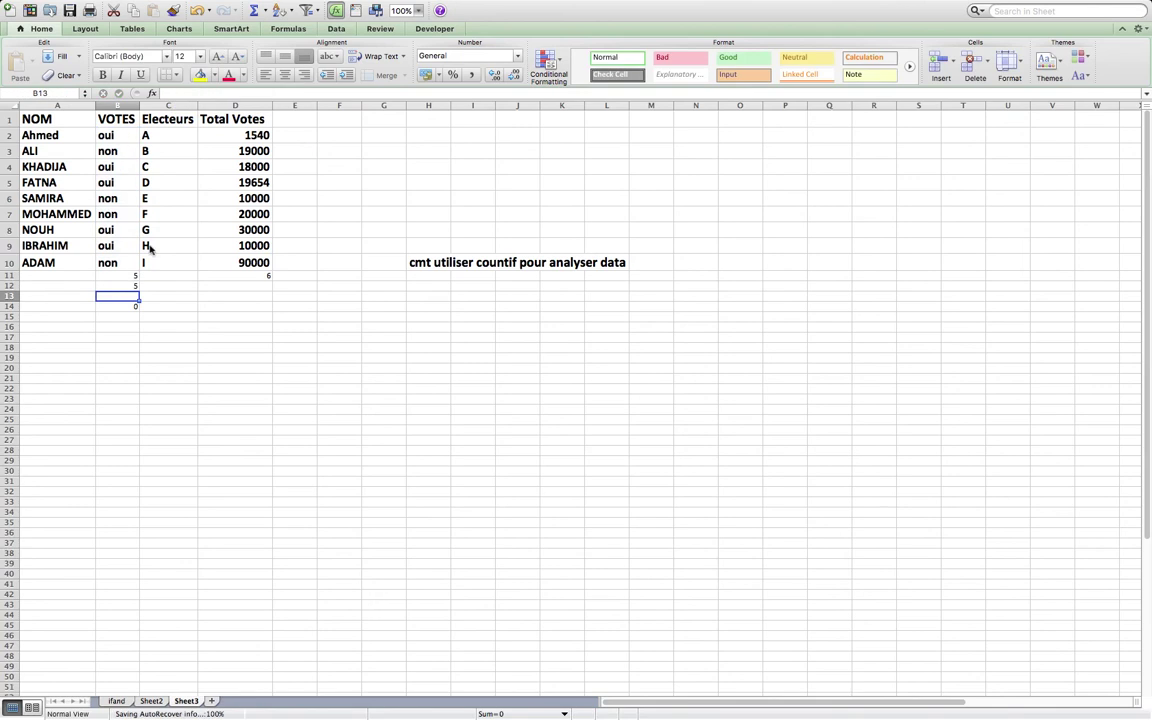
click(120, 286)
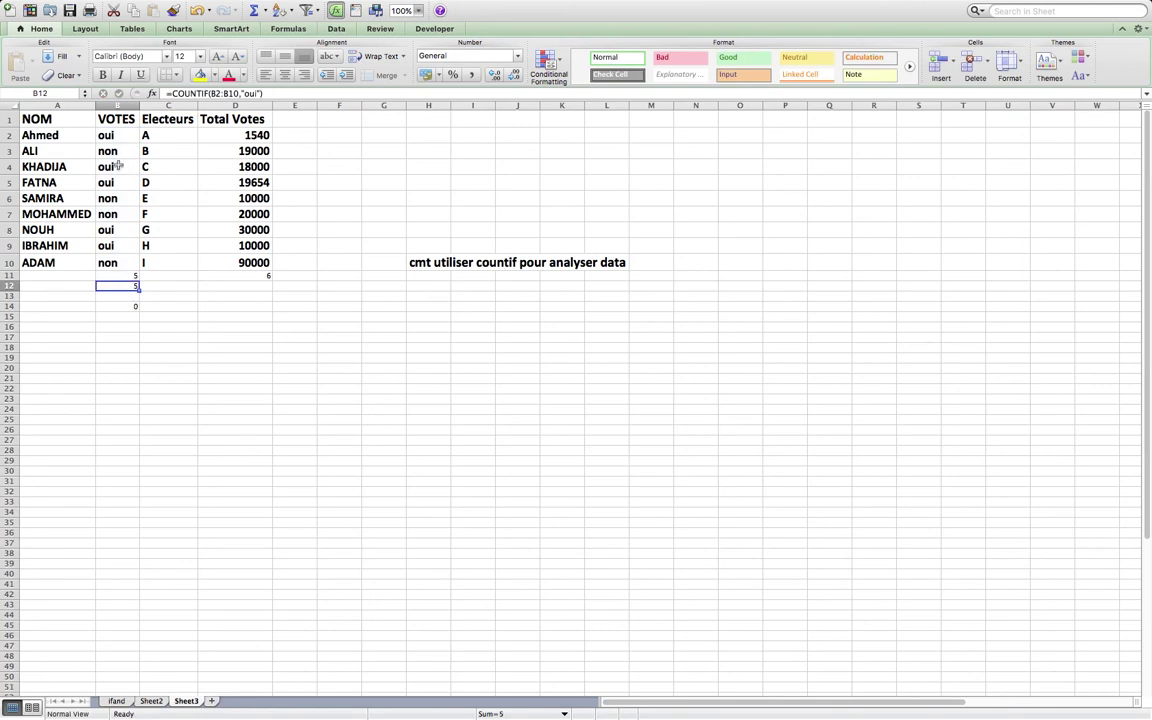
- Change the vote in cell B9 to "non"
click(116, 247)
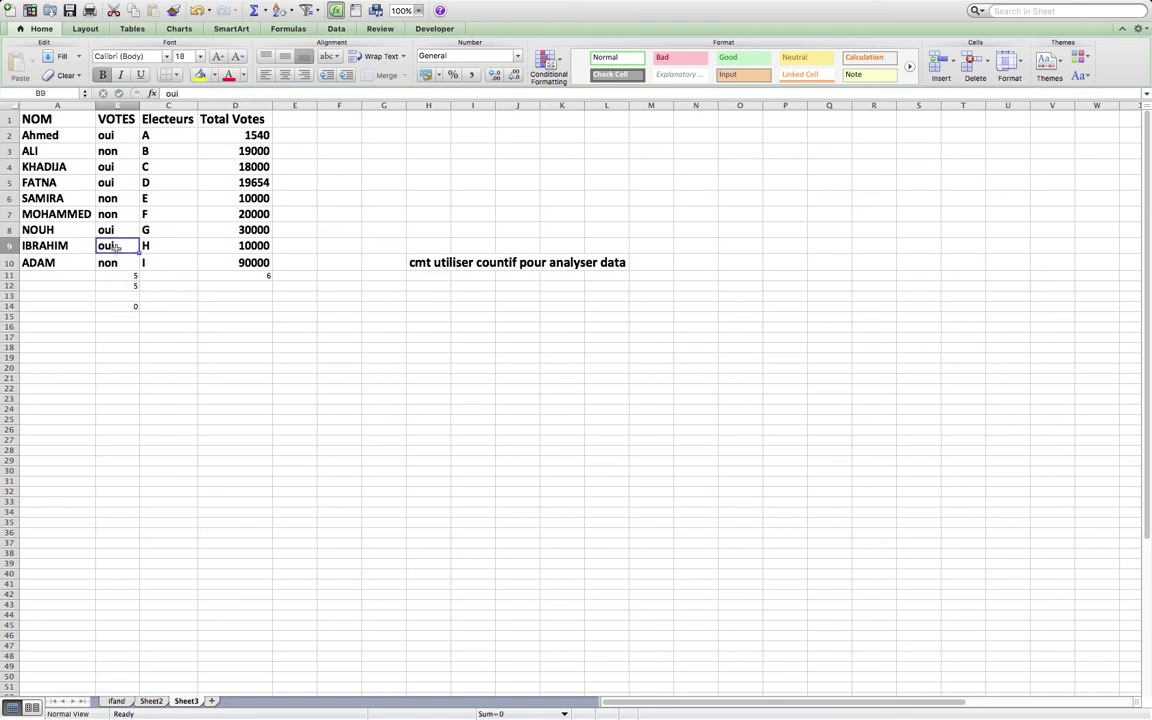
text(non)
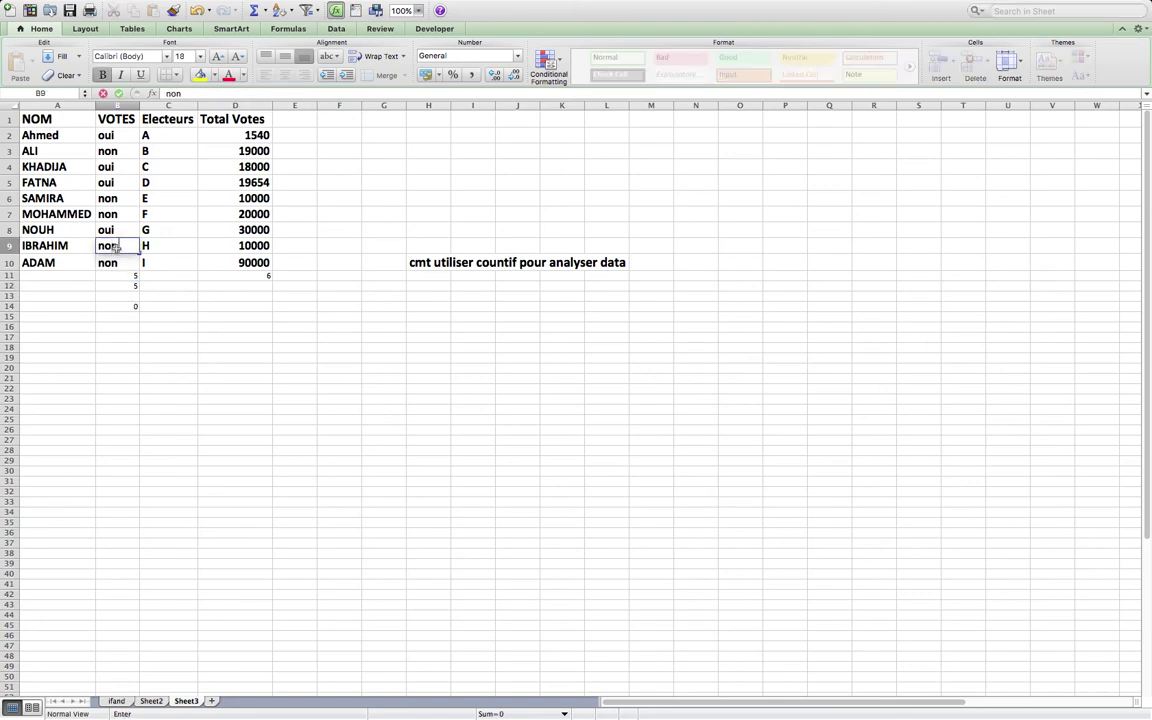
key(Return)
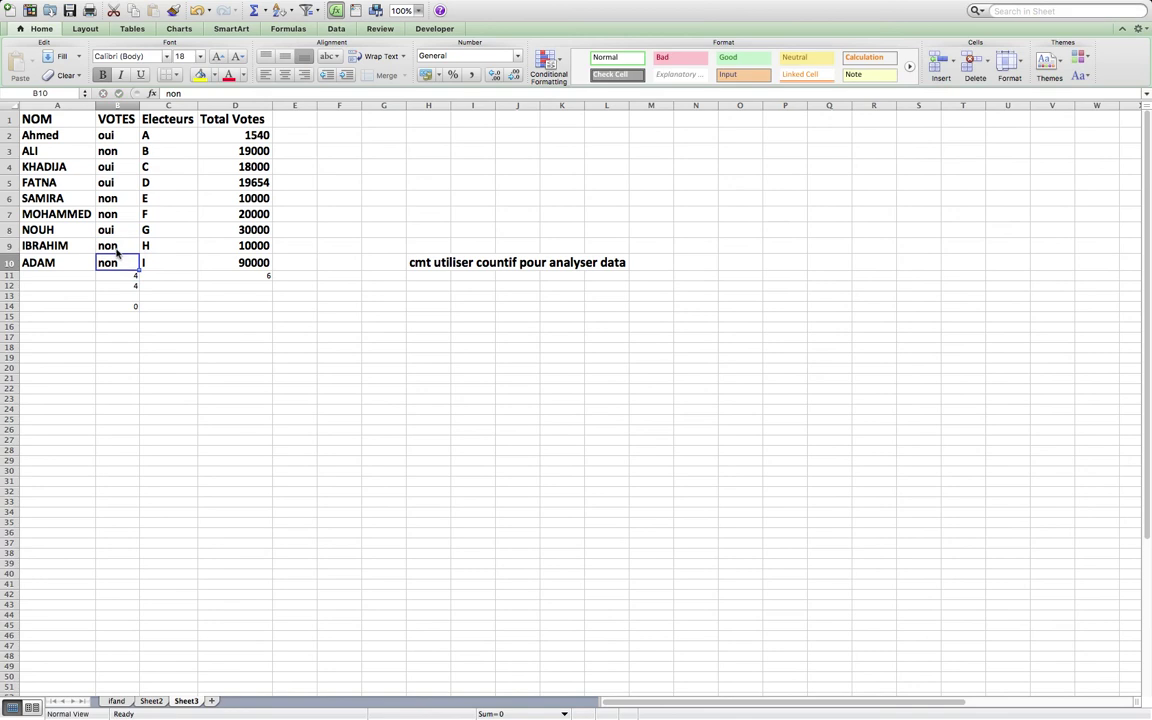
- Change the criterion of the COUNTIF formula in cell B11 to "non"
click(121, 277)
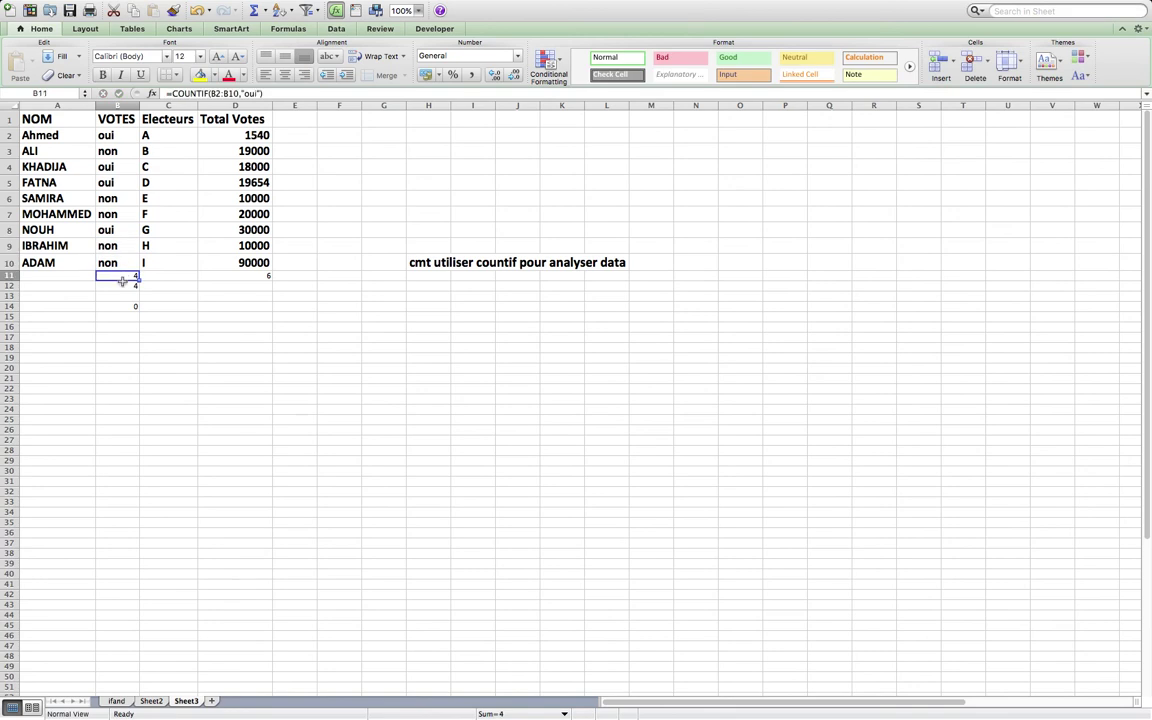
click(258, 93)
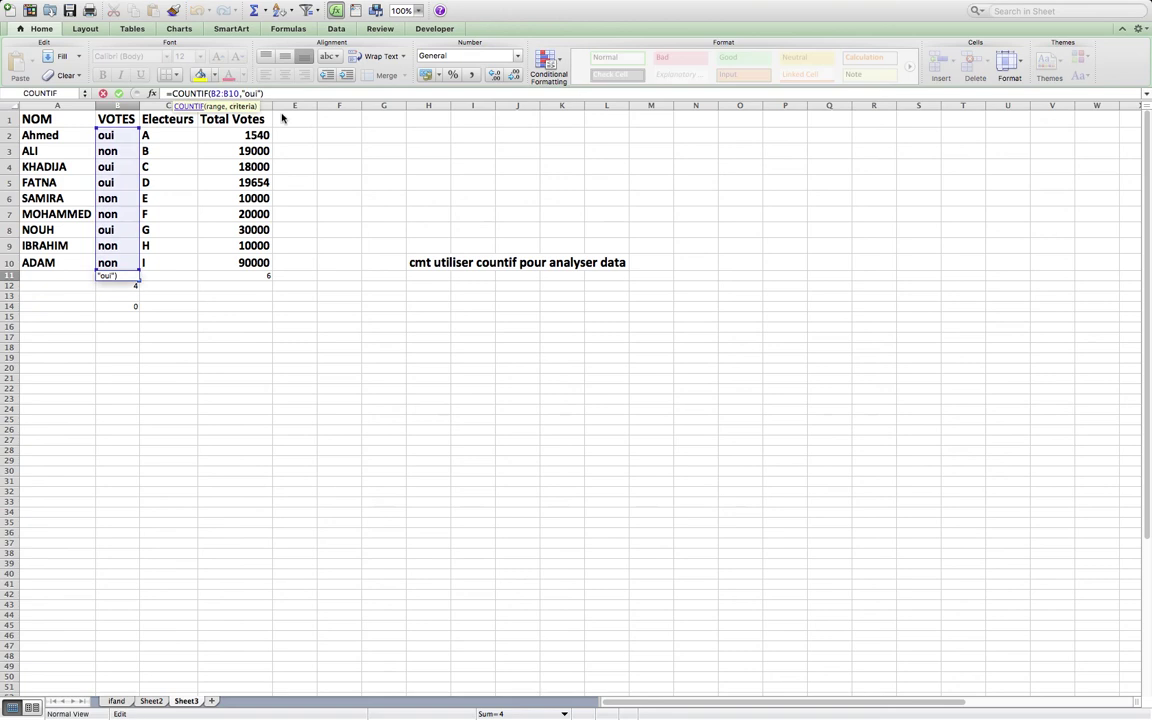
key(BackSpace)
key(BackSpace)
key(BackSpace)
text(non)
key(Return)
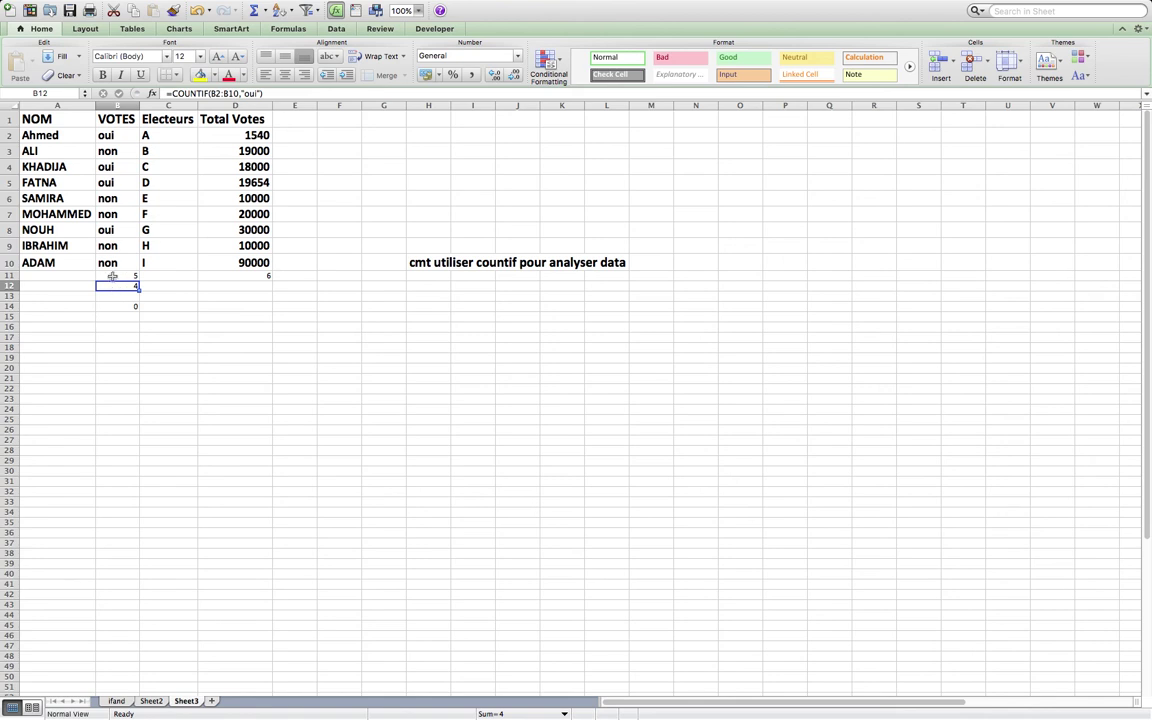
- Change the vote in cell B8 to "non"
click(105, 229)
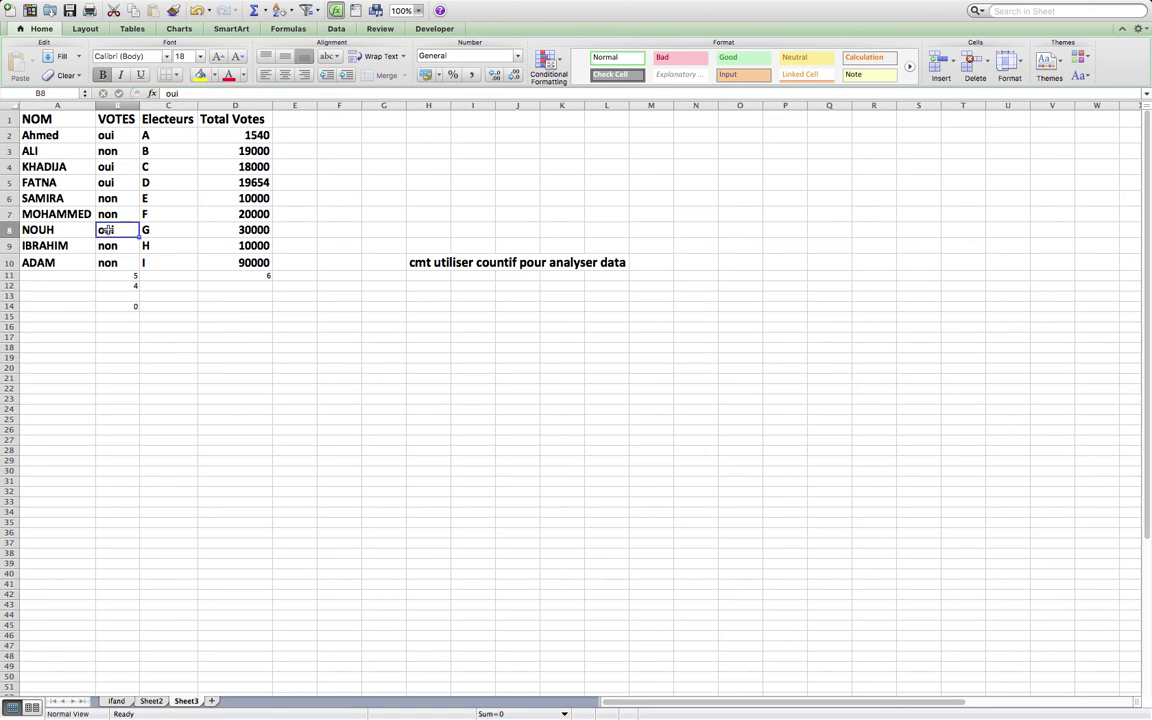
text(non)
key(Return)
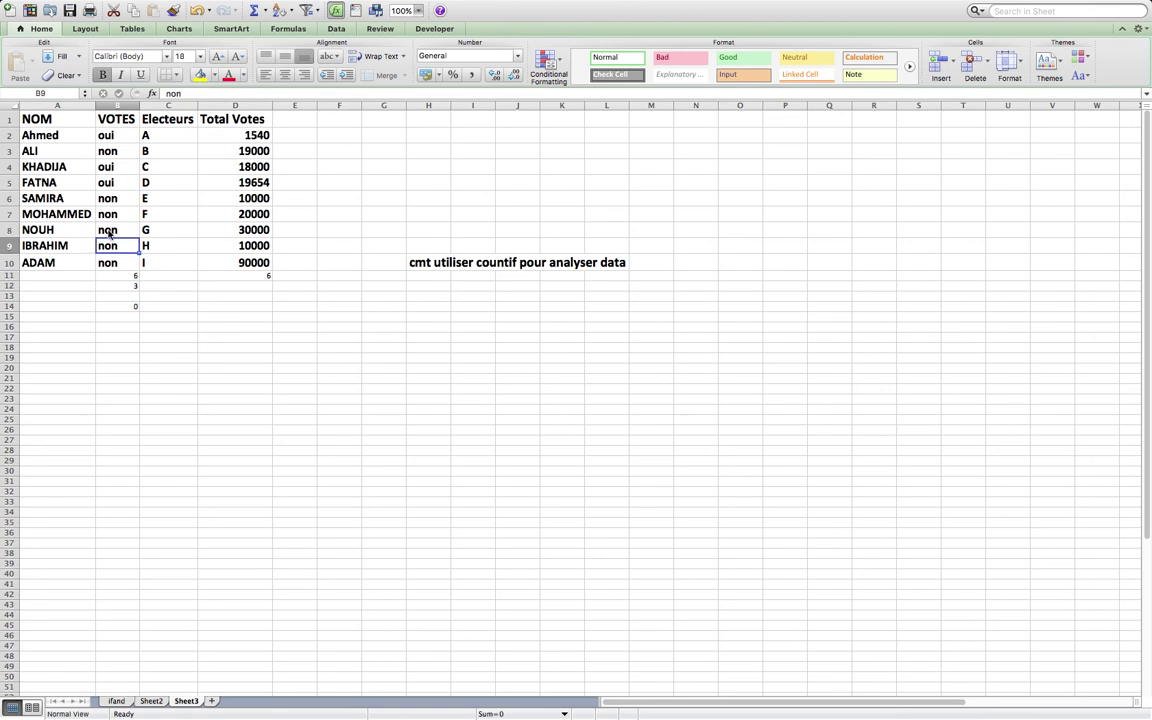
- Replace the function name COUNTIF with its French equivalent nb.si in the formula of cell B11
click(119, 275)
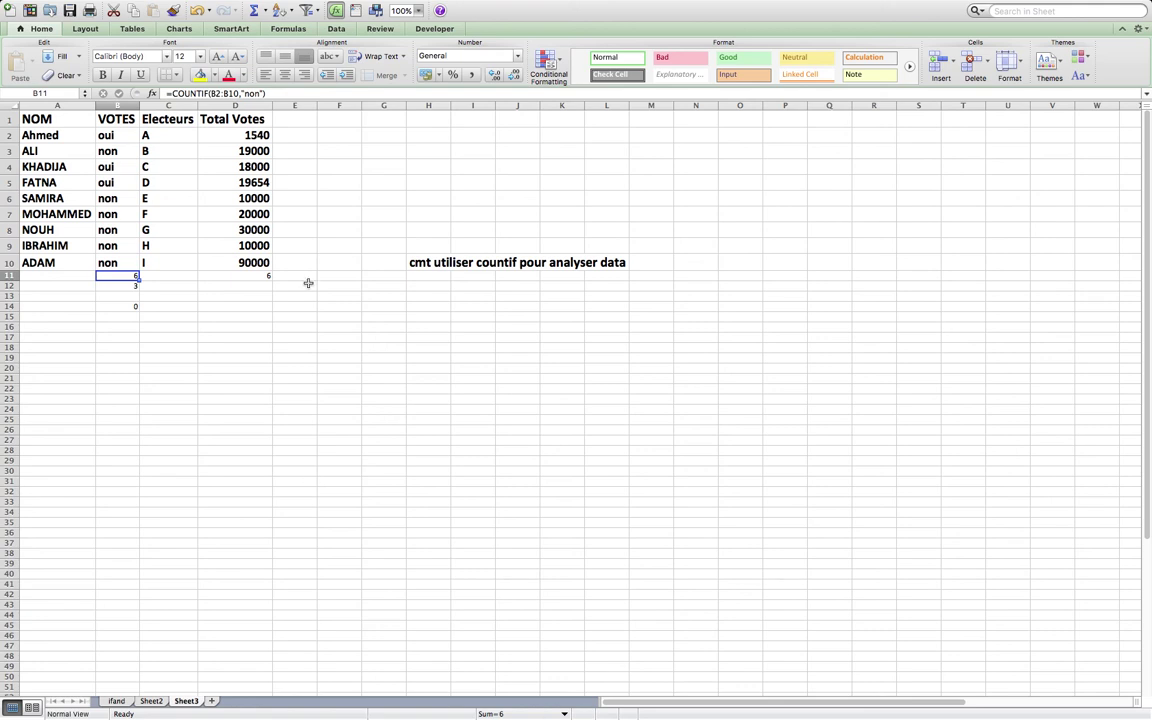
click(208, 93)
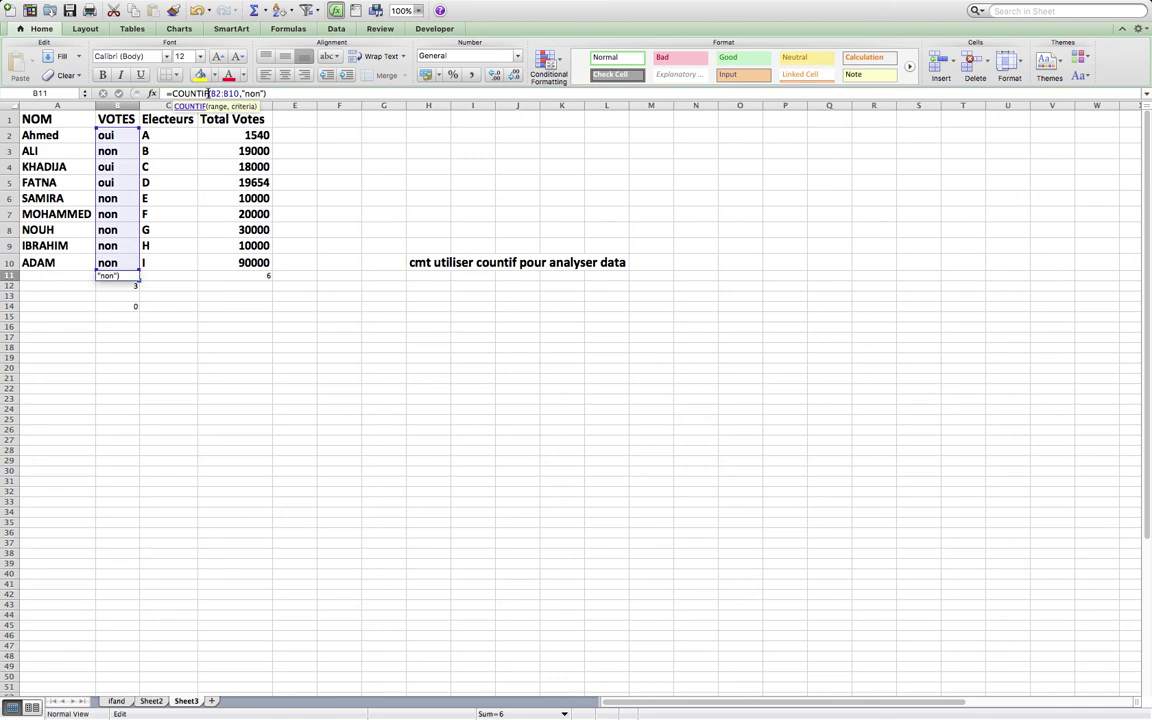
key(BackSpace)
key(BackSpace)
key(BackSpace)
key(BackSpace)
key(BackSpace)
key(BackSpace)
key(BackSpace)
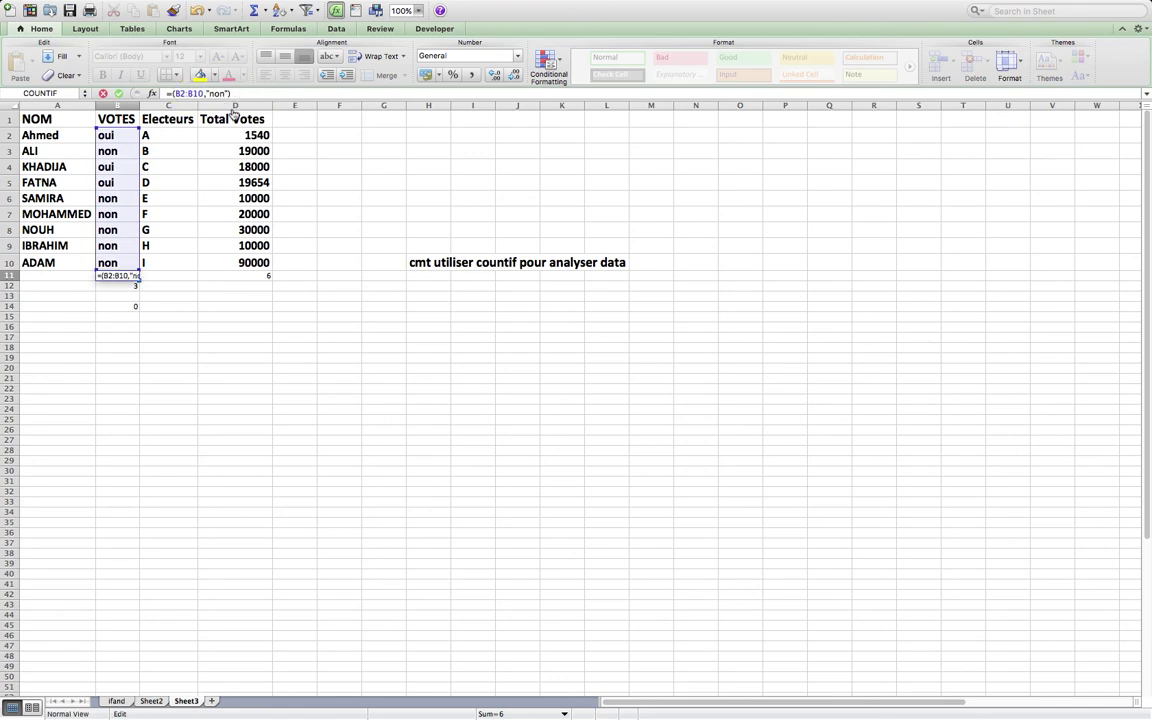
text(nb.si)
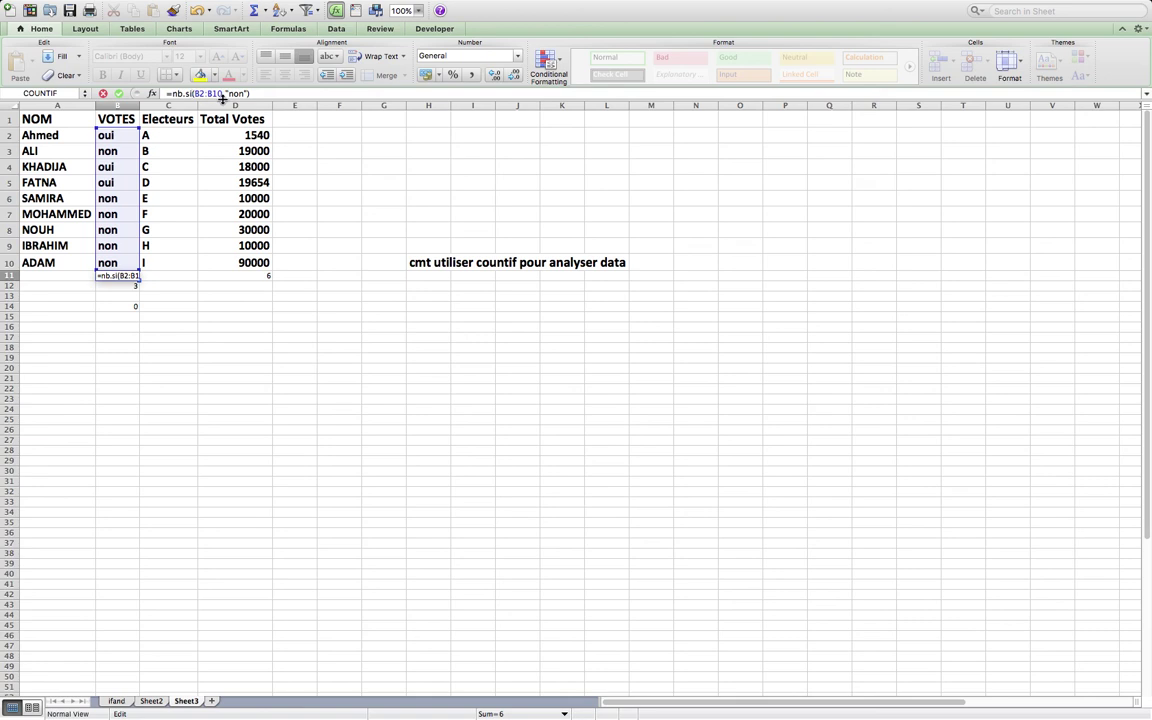
- Undo the nb.si replacement to bring back the COUNTIF function in the formula of cell B11
key(BackSpace)
key(BackSpace)
click(198, 14)
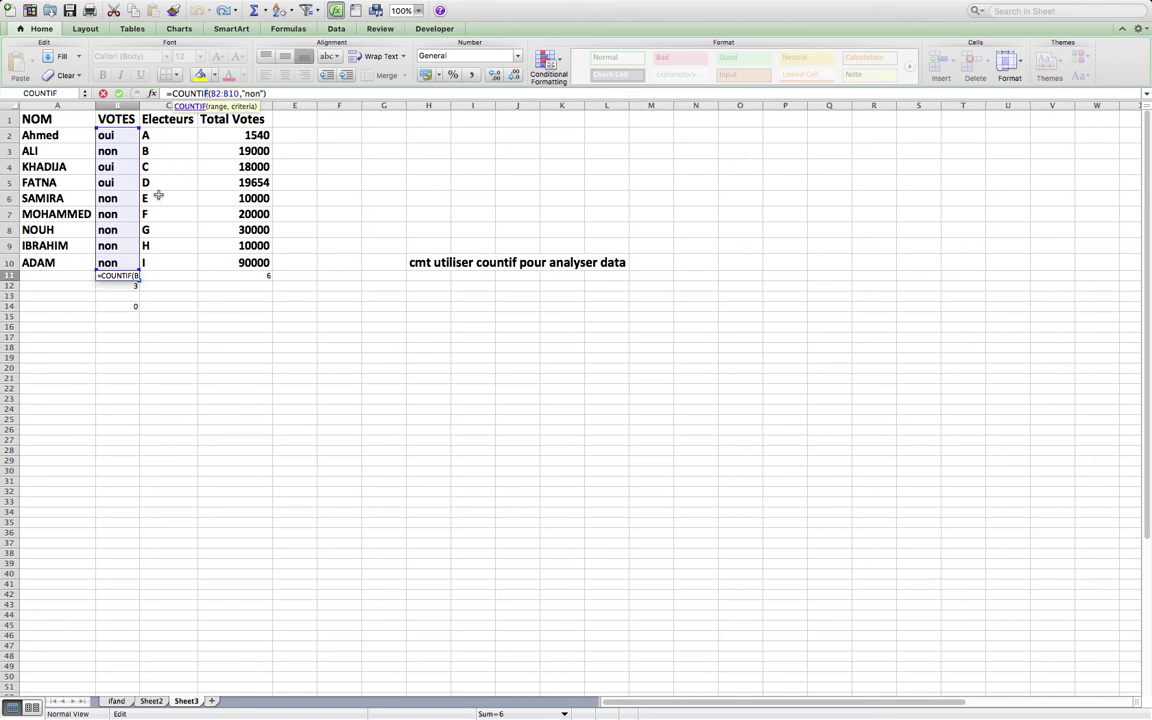
- Try to clear the formula in cell B11, including the stray D11 reference, back to the function name
click(247, 274)
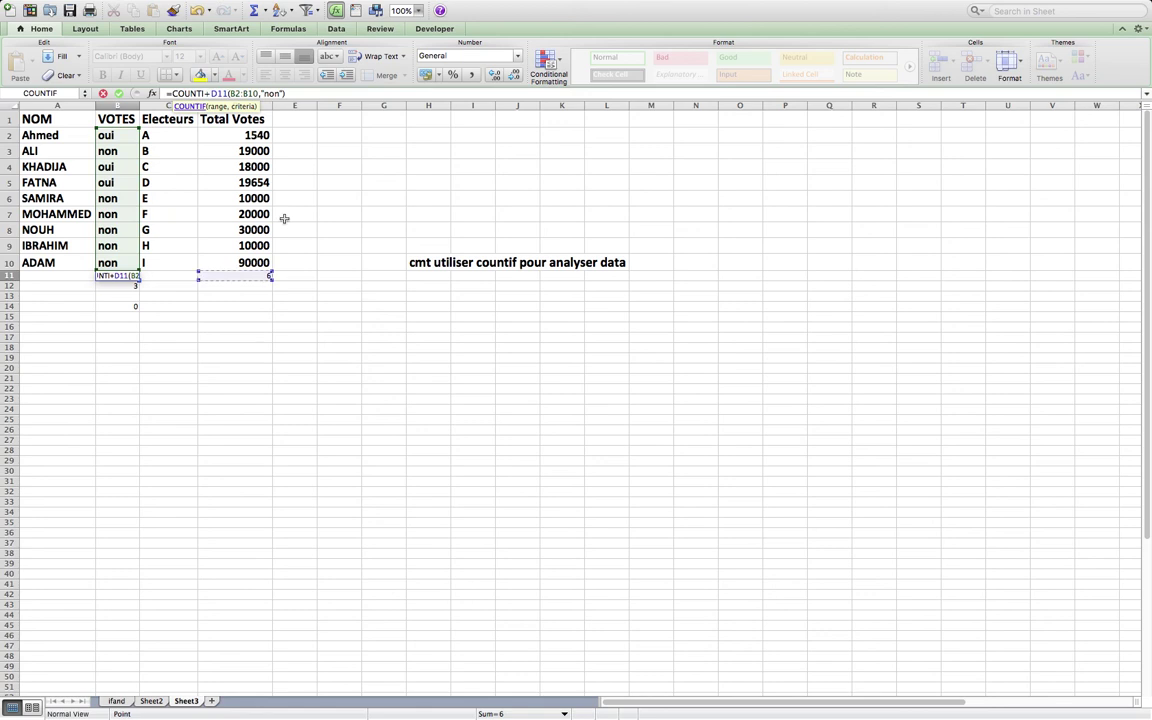
click(319, 92)
key(BackSpace)
key(BackSpace)
key(BackSpace)
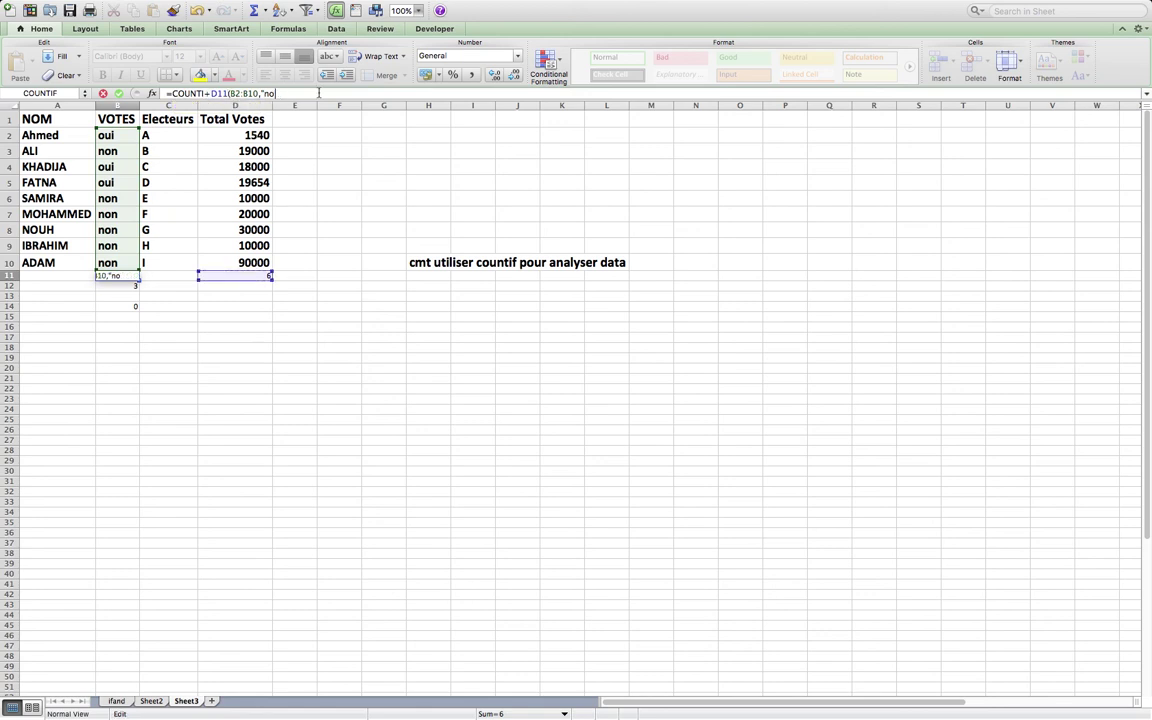
key(BackSpace)
key(BackSpace)
key(BackSpace)
key(BackSpace)
key(BackSpace)
key(BackSpace)
key(BackSpace)
key(BackSpace)
key(BackSpace)
key(BackSpace)
key(BackSpace)
key(BackSpace)
key(BackSpace)
key(BackSpace)
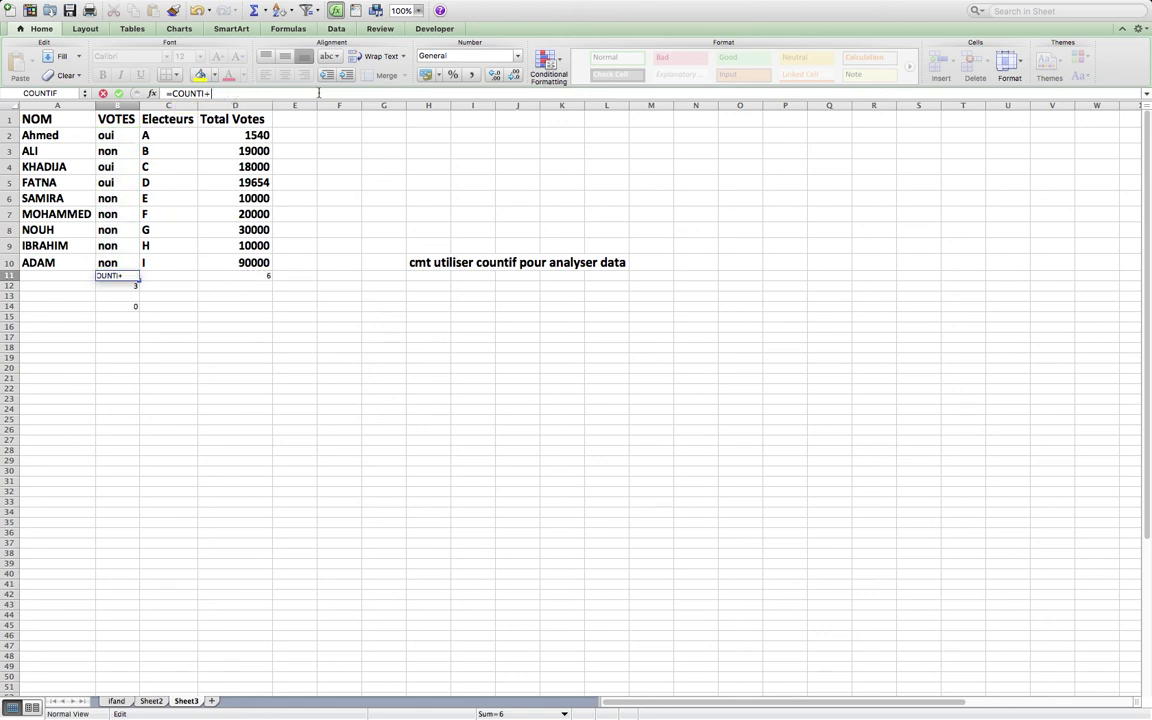
- Undo the clearing of the formula in cell B11 to bring back its B2:B10 and "non" arguments
key(BackSpace)
key(super+z)
key(BackSpace)
text(+)
drag(245, 321, 247, 329)
text(+)
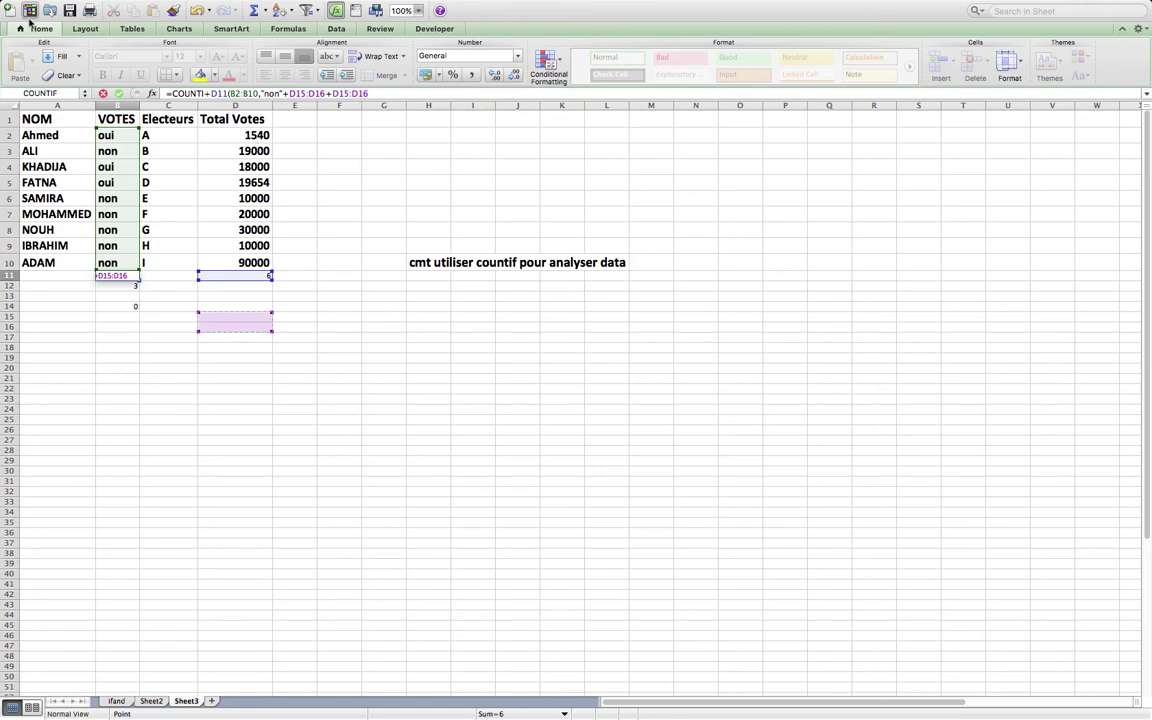
- Undo the last stray range reference in the B11 formula and try to confirm the formula
click(195, 11)
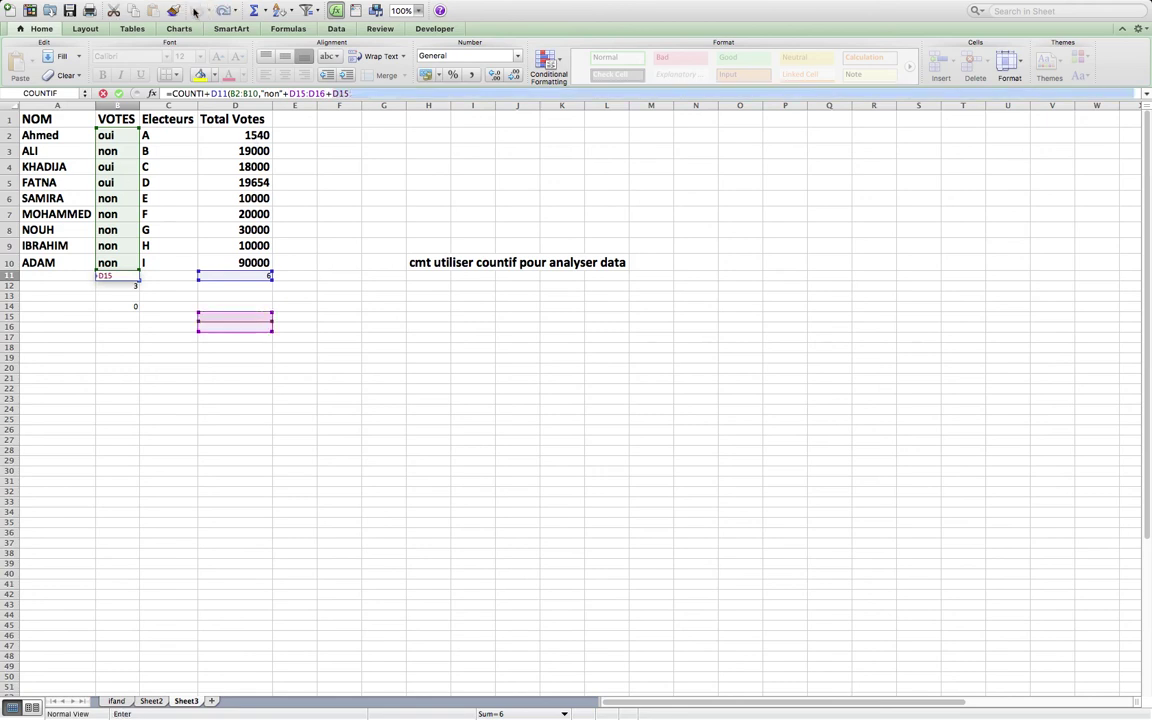
click(366, 92)
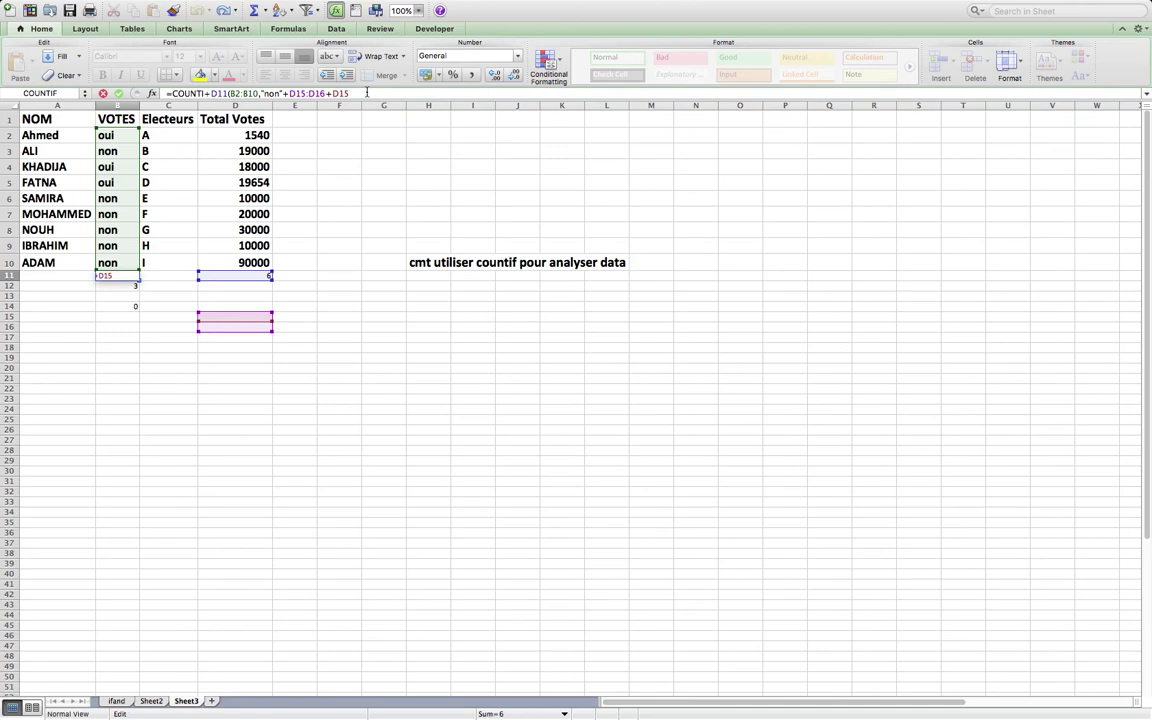
key(Return)
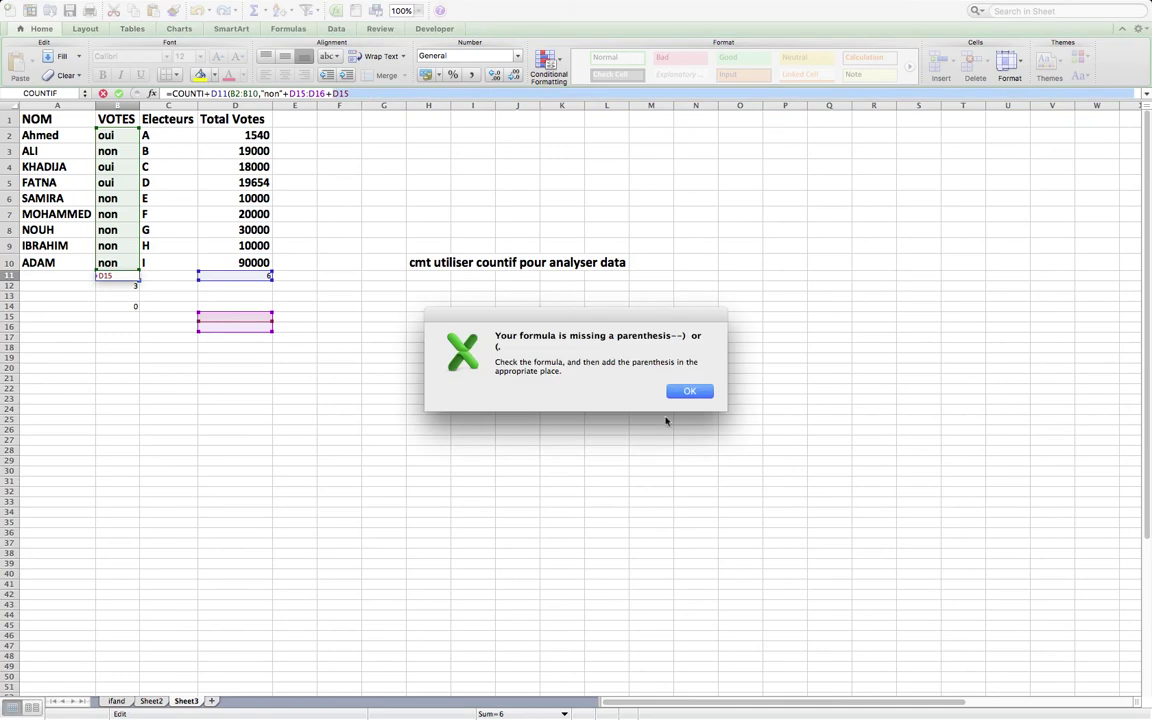
click(689, 391)
click(375, 378)
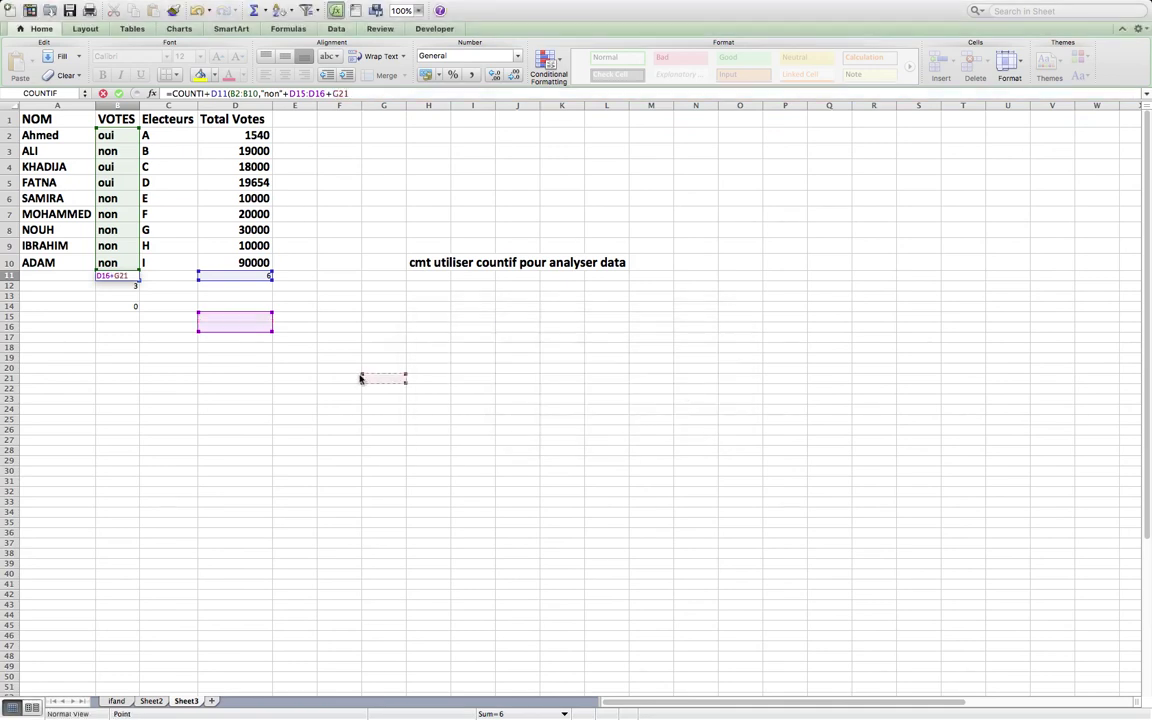
- Remove the stray references after "non" in the formula of cell B11 and confirm the formula
click(357, 92)
key(BackSpace)
key(BackSpace)
key(BackSpace)
key(BackSpace)
key(BackSpace)
key(BackSpace)
key(BackSpace)
key(BackSpace)
key(BackSpace)
key(BackSpace)
key(BackSpace)
key(BackSpace)
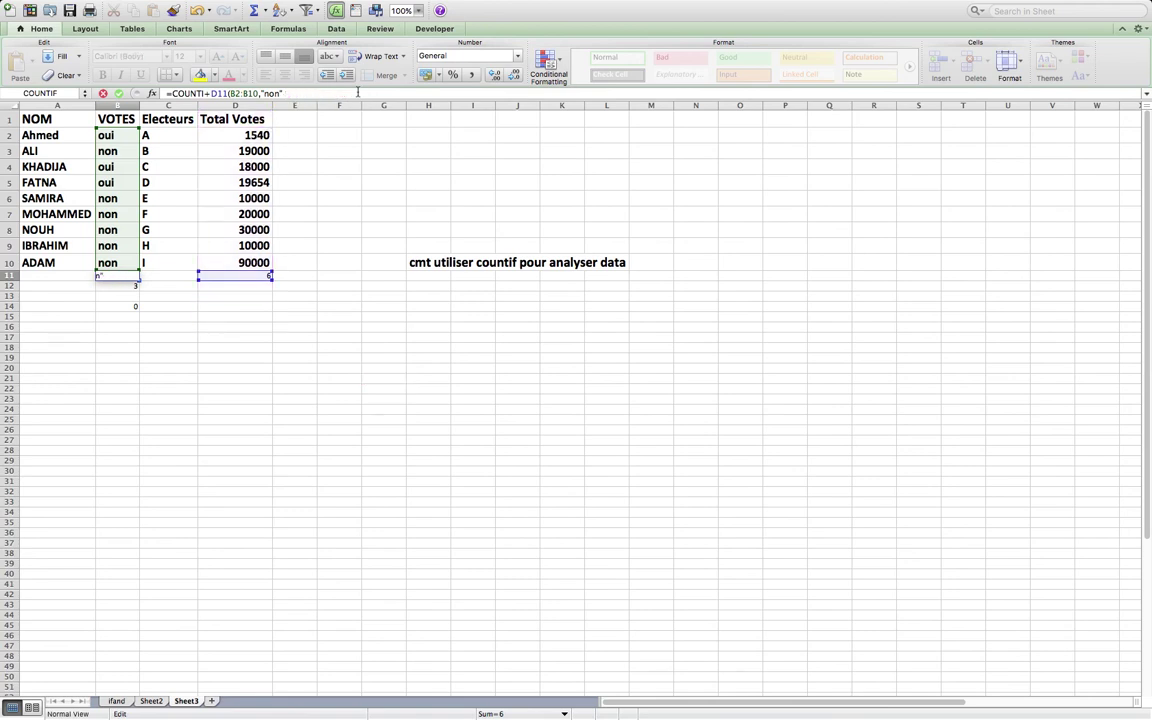
key(BackSpace)
key(Return)
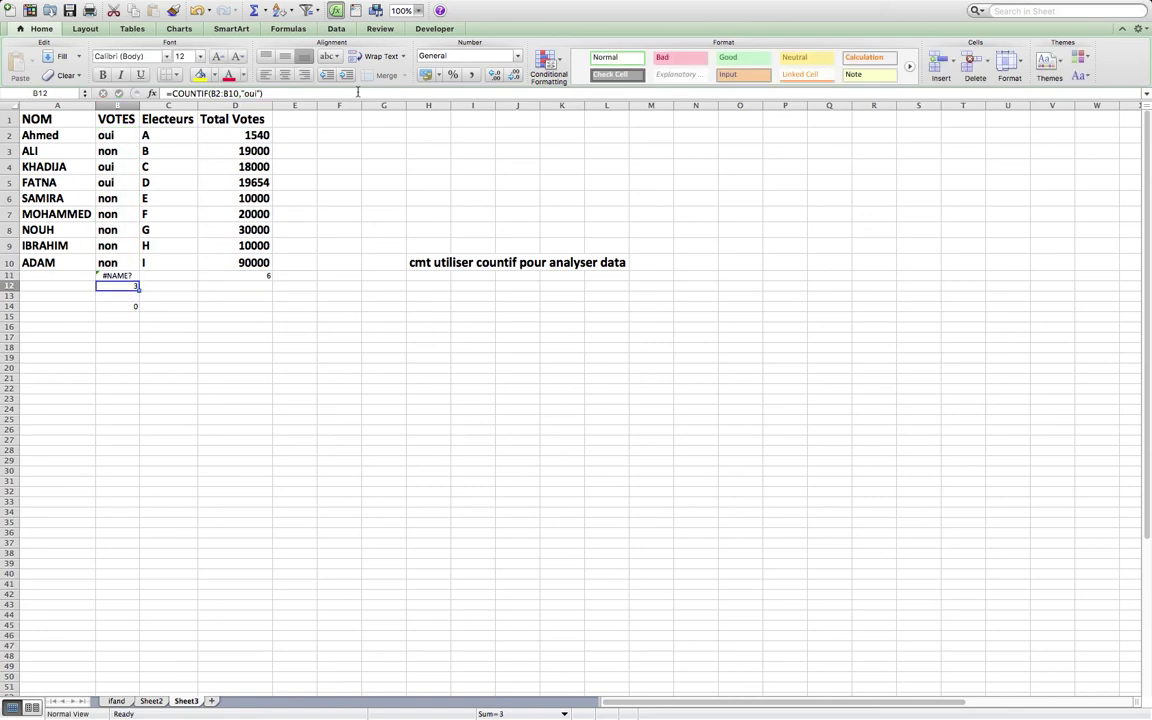
- Replace the stray +D11 in cell B11 with f so the formula reads =COUNTIF(B2:B10,"non")
click(110, 276)
click(224, 93)
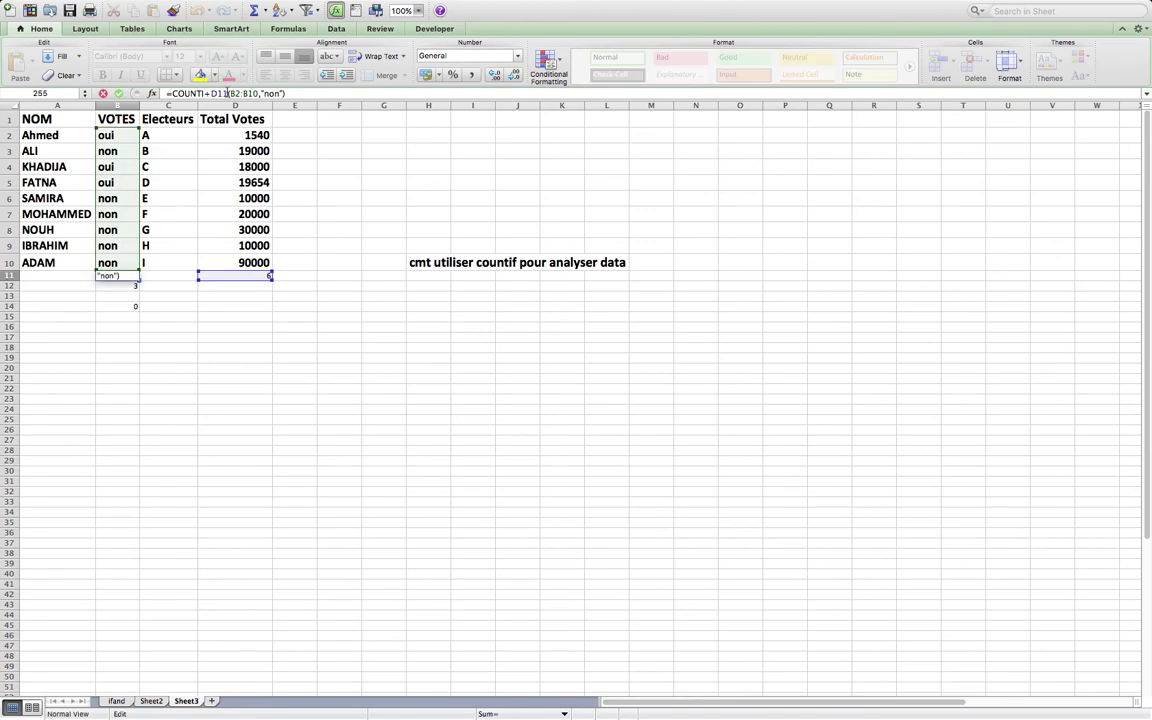
key(BackSpace)
key(BackSpace)
key(BackSpace)
key(BackSpace)
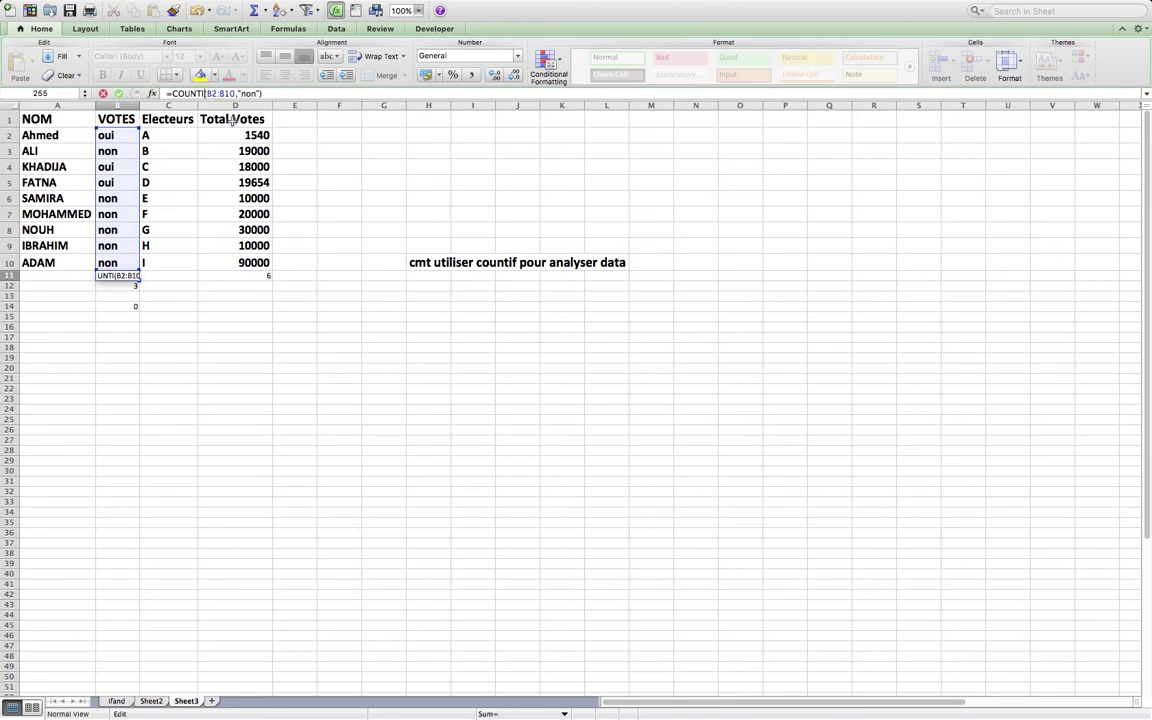
text(f)
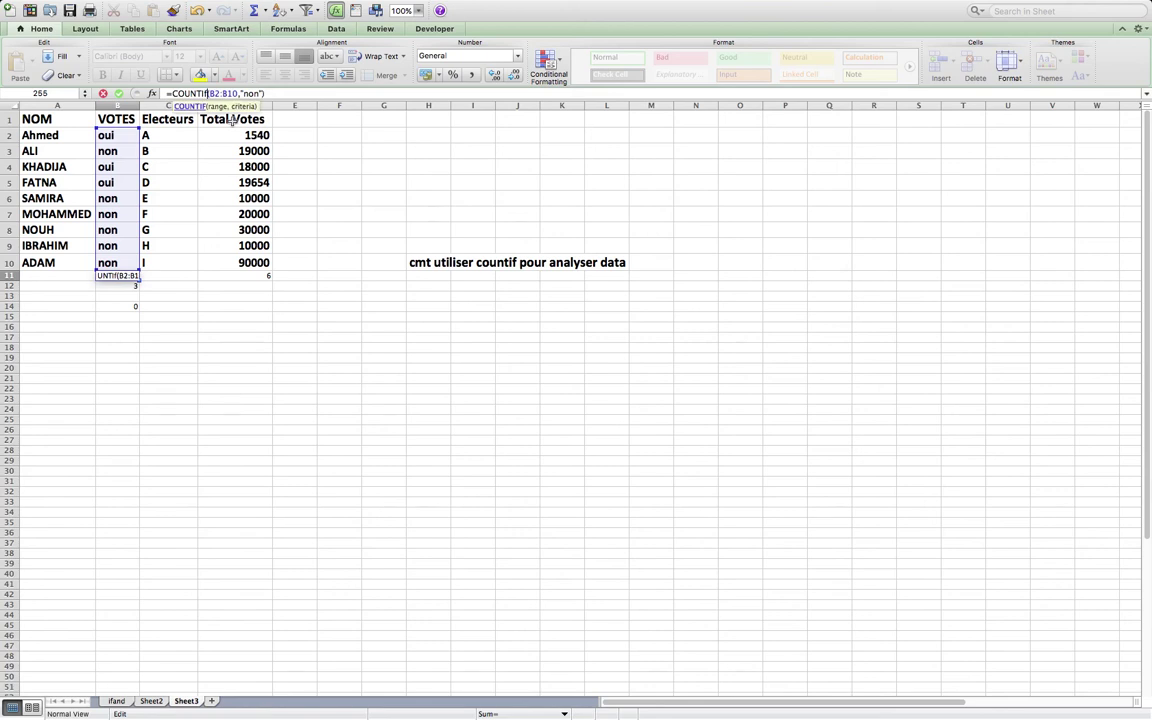
key(Return)
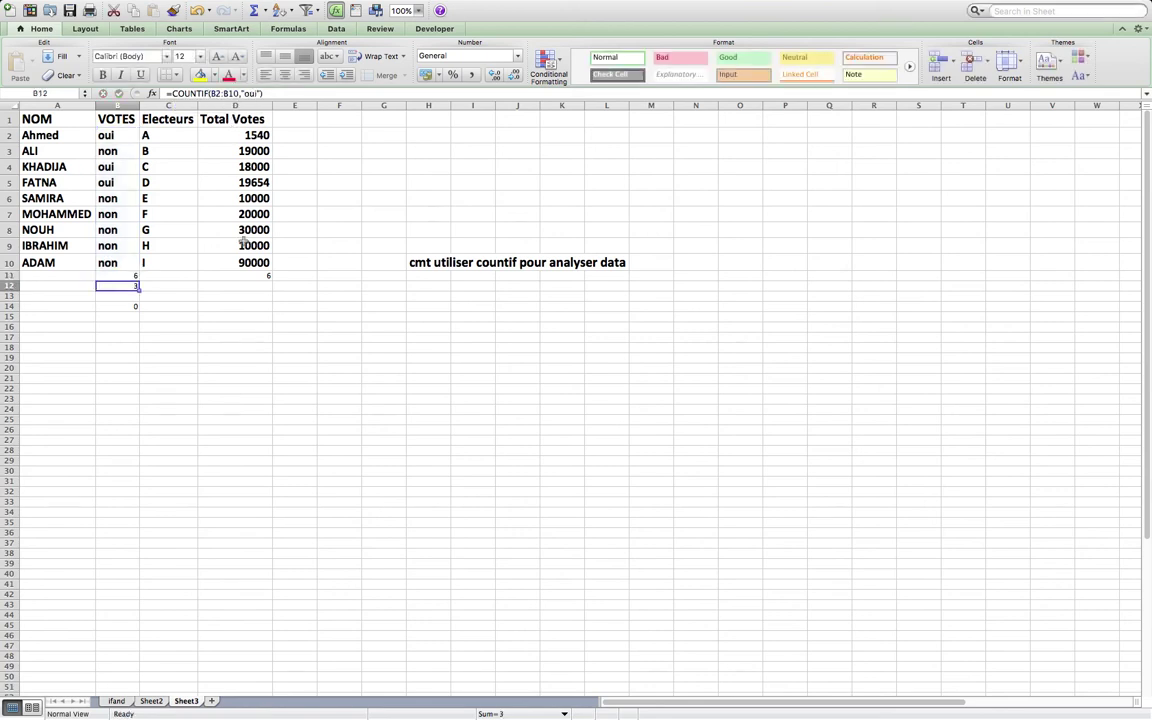
- Review the "oui" COUNTIF formula in cell B12 and the ">10000" COUNTIF formula in cell D11 against the Total Votes values
click(278, 93)
key(Return)
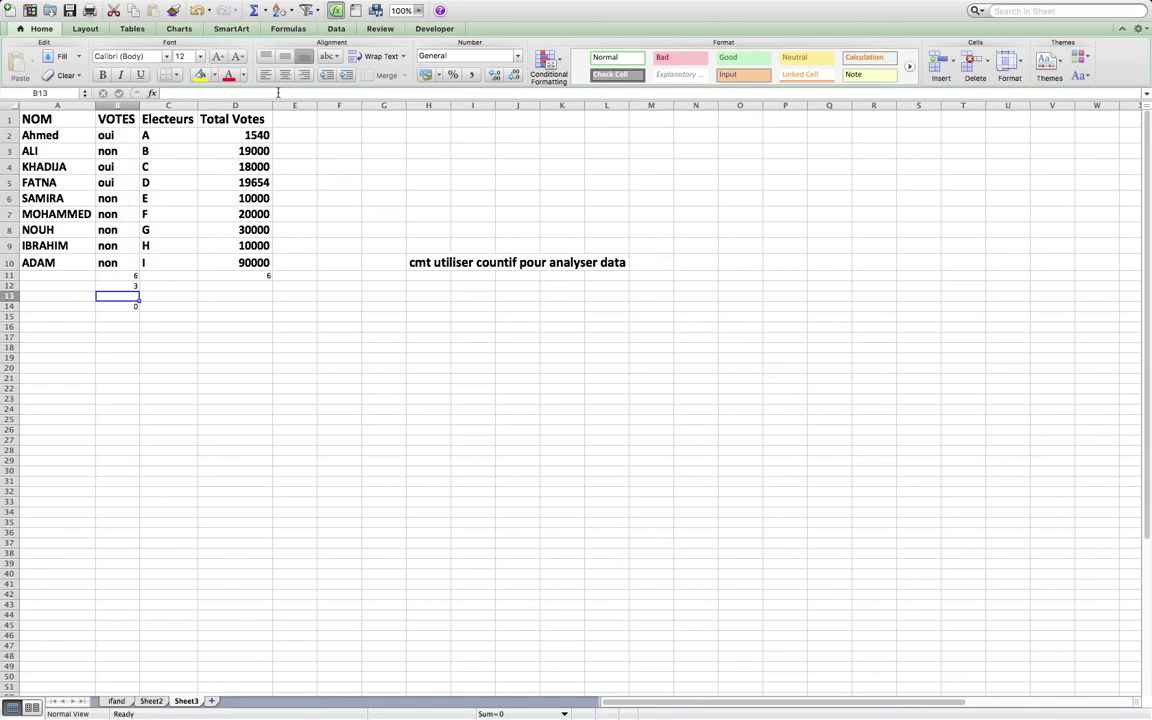
click(237, 274)
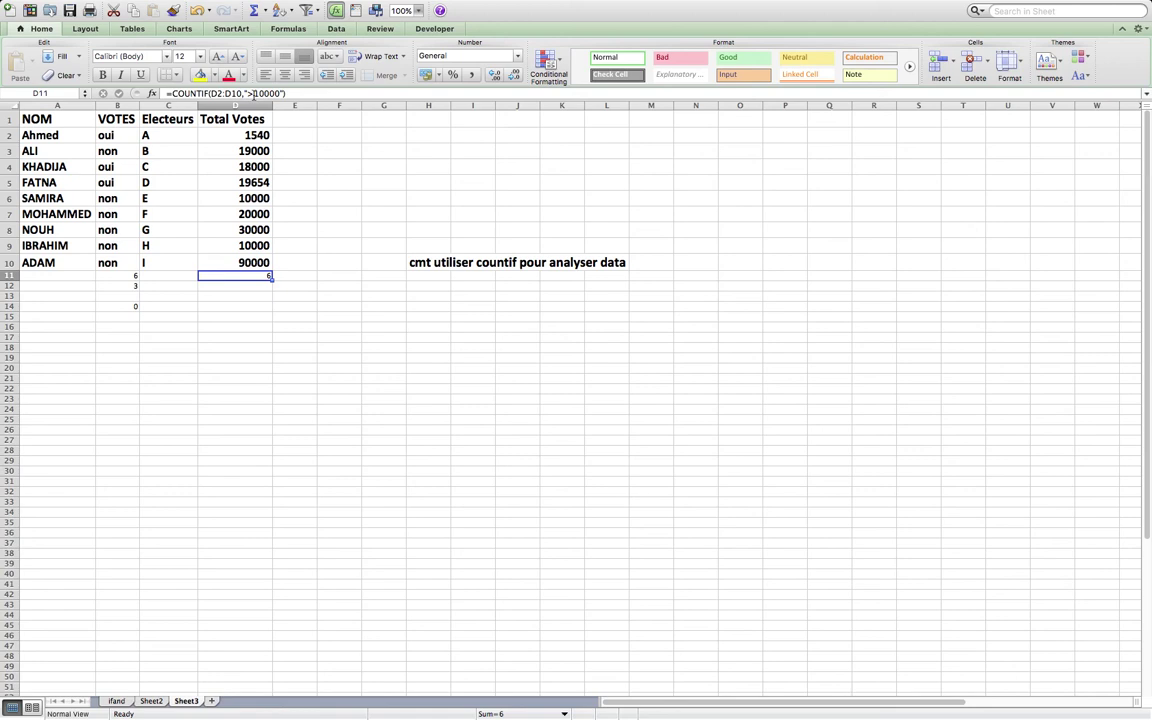
click(240, 212)
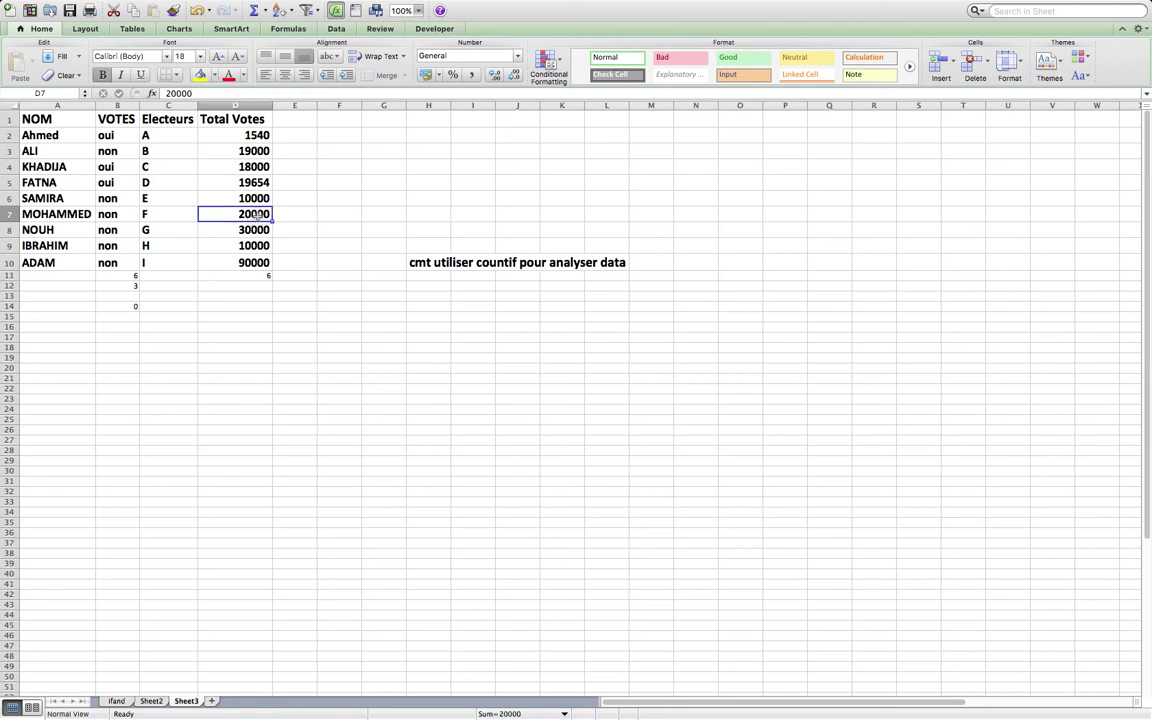
- Change the Total Votes value in cell D2 to 200000 and check the count in cell D11
click(255, 134)
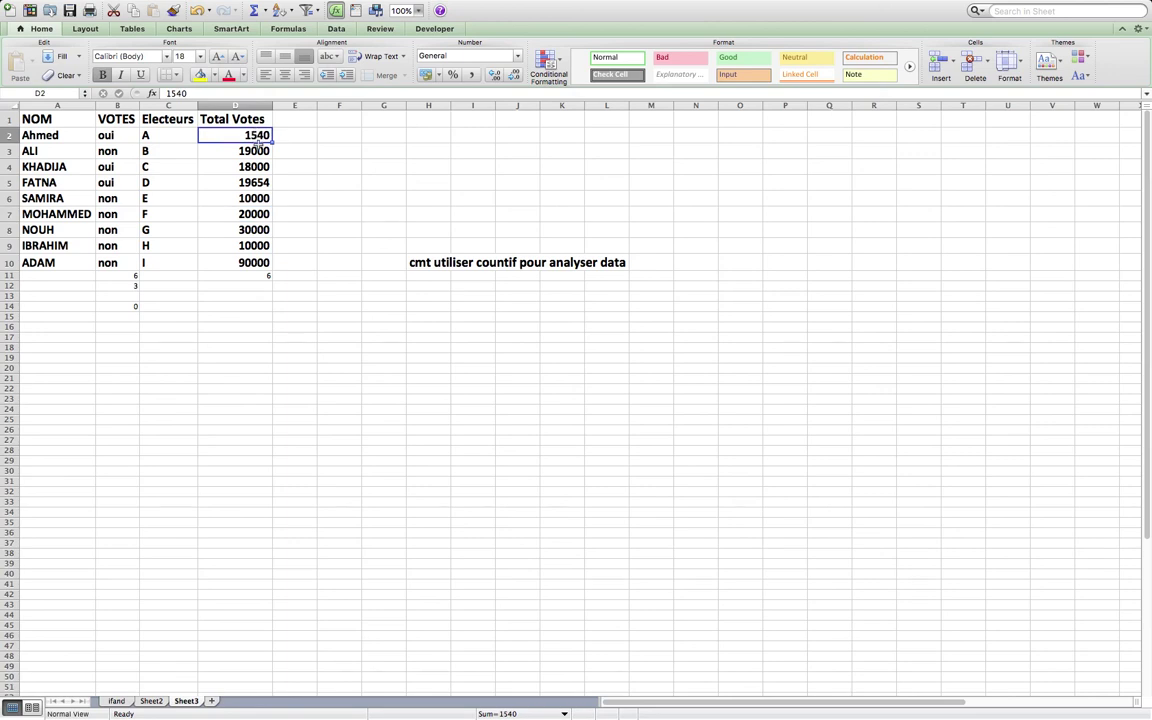
text(2000)
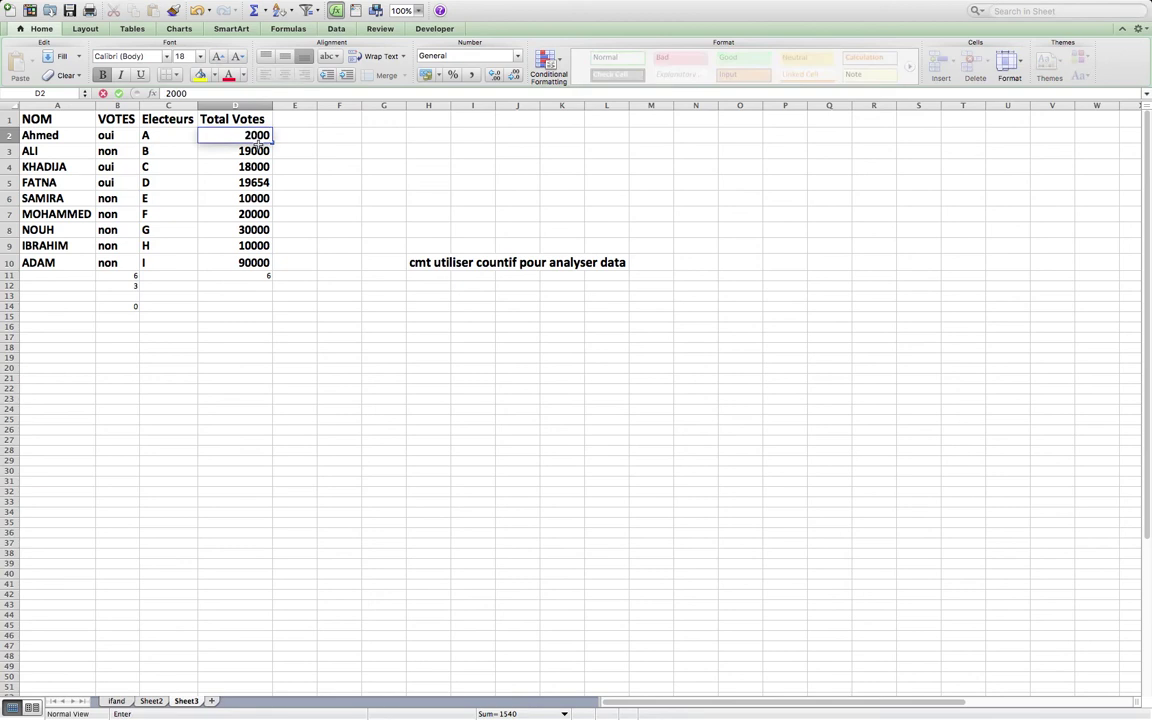
text(00)
key(Return)
click(256, 276)
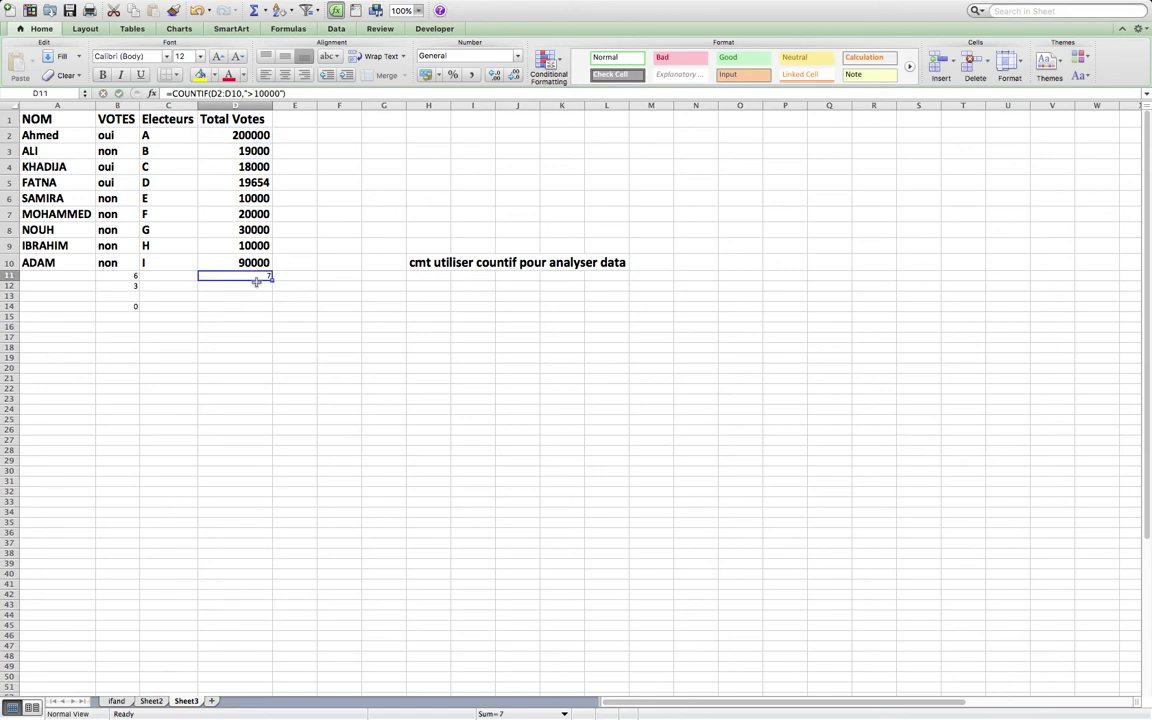